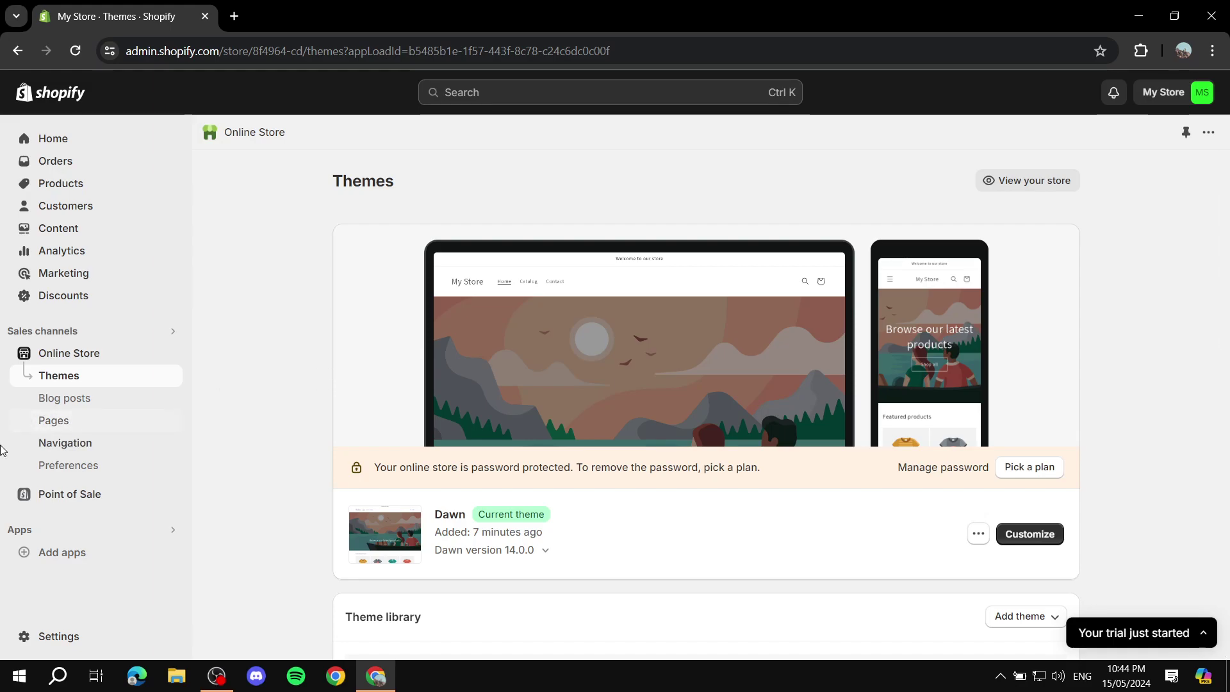
Open the store's Contact page, examine its heading and contact form on the live storefront, and return to the page list.
click(59, 421)
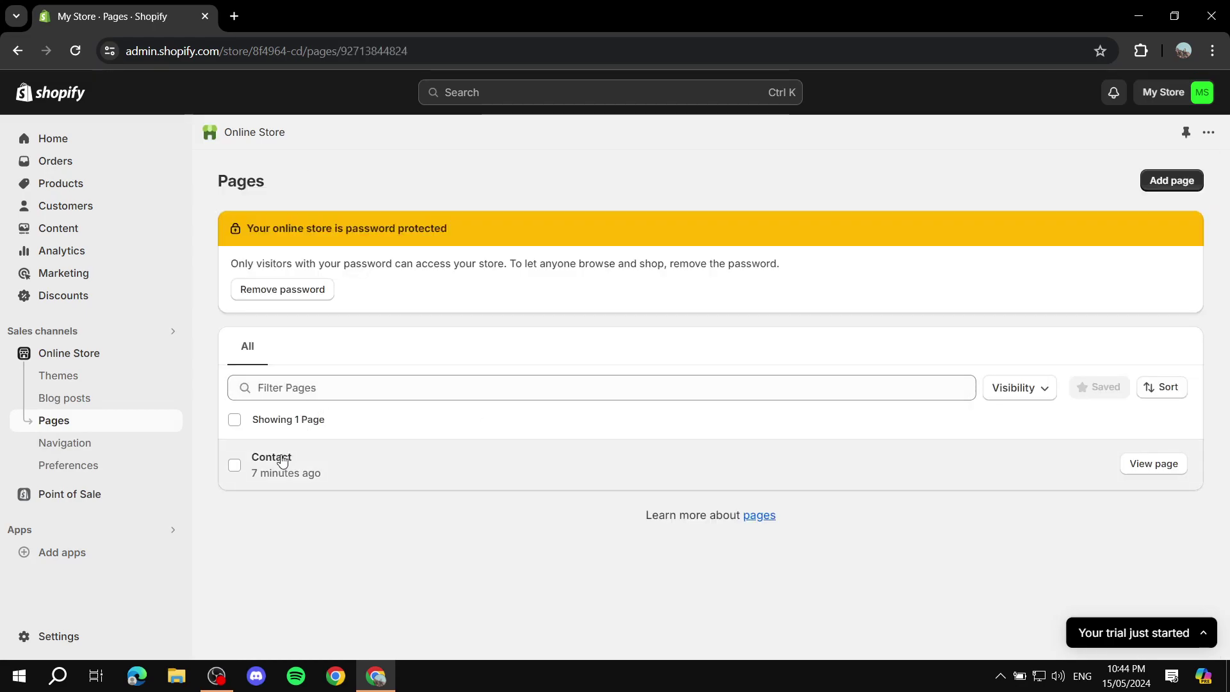
click(275, 457)
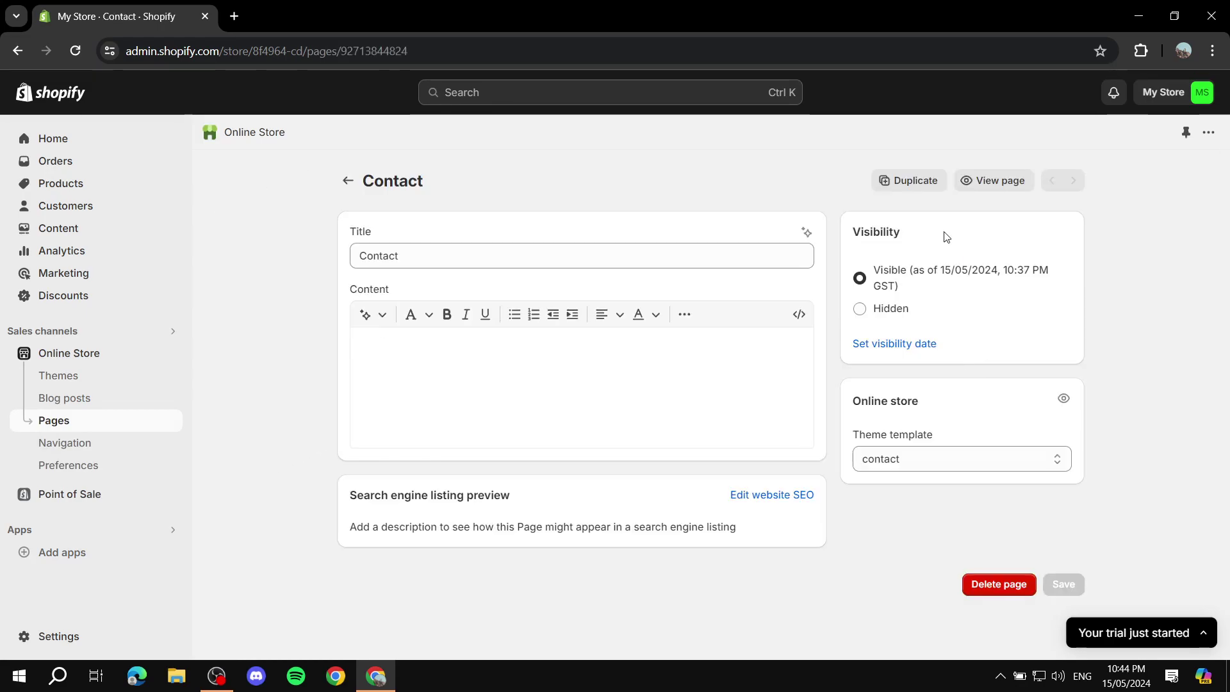
click(993, 180)
scroll(770, 372, down, 3)
scroll(736, 417, up, 3)
scroll(494, 260, down, 3)
scroll(359, 264, up, 3)
drag(343, 231, 494, 231)
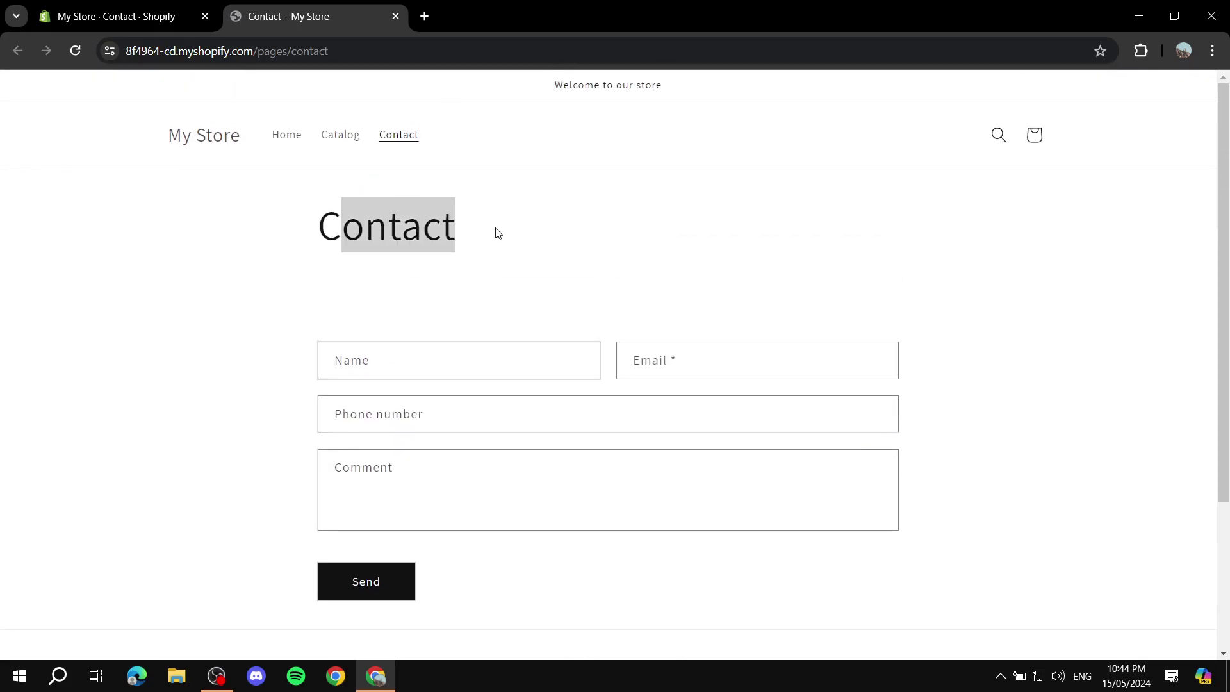
drag(287, 249, 476, 245)
click(476, 245)
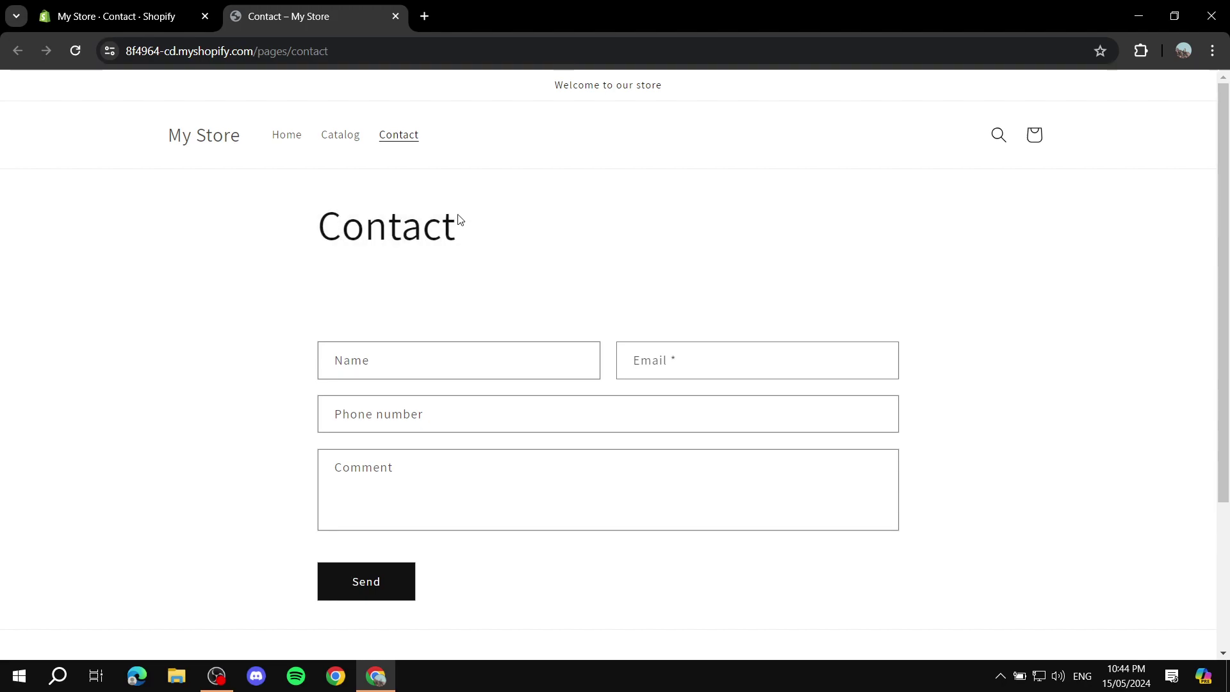
click(396, 16)
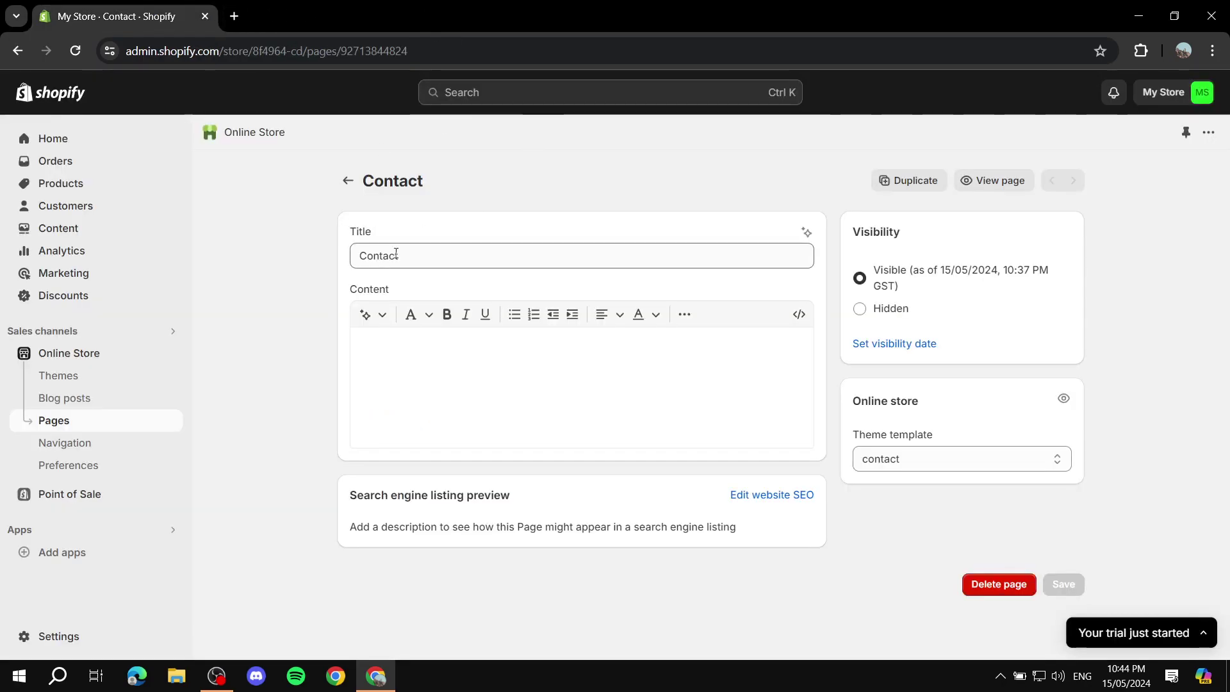
click(346, 178)
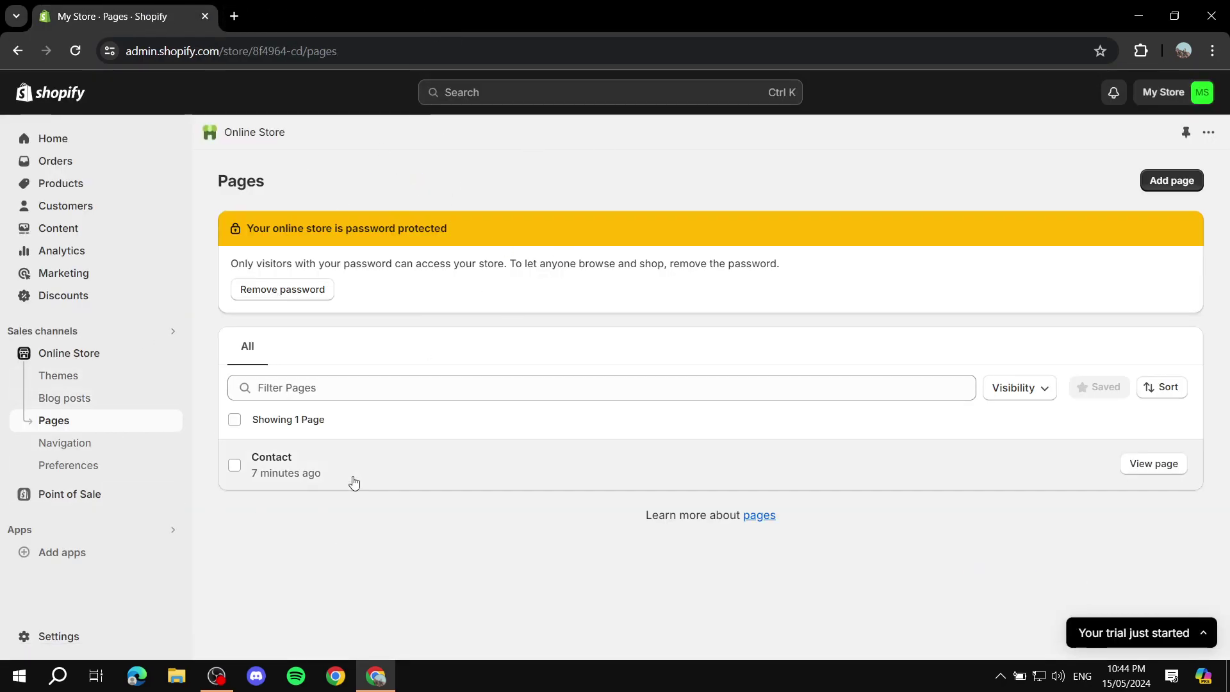
Check the store email in the store details and its profile editor, and leave the settings without changing anything.
click(55, 637)
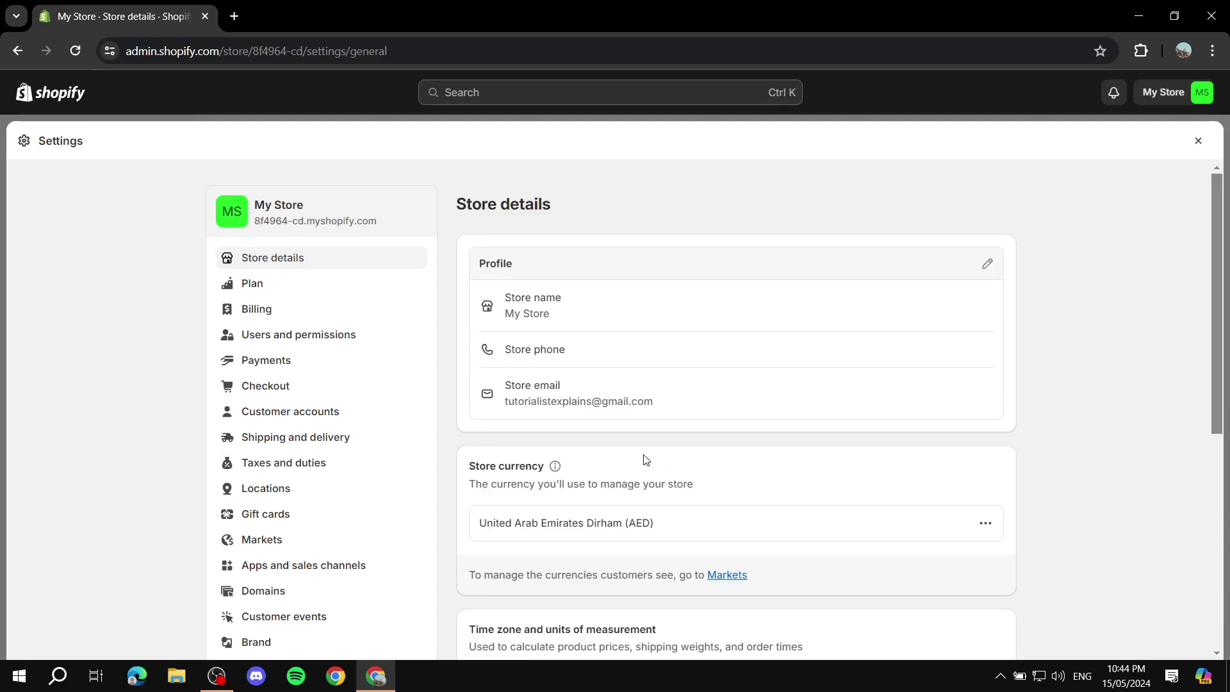
drag(505, 402, 672, 409)
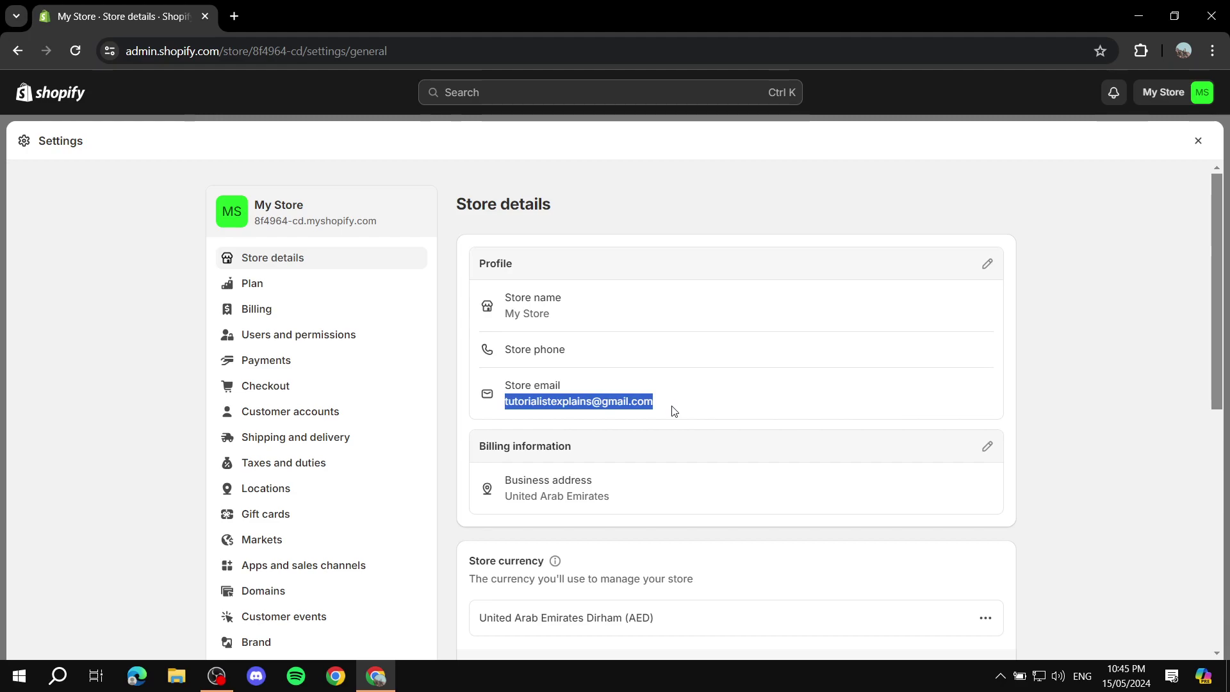
click(676, 411)
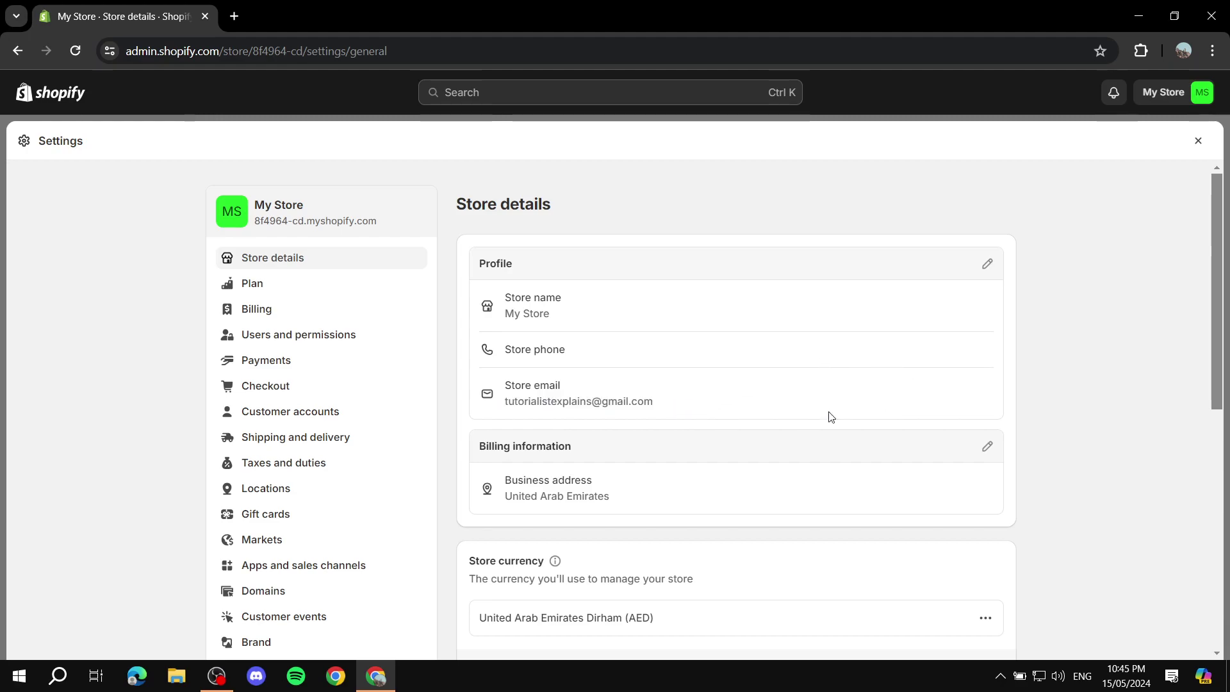
drag(665, 411, 501, 402)
click(764, 393)
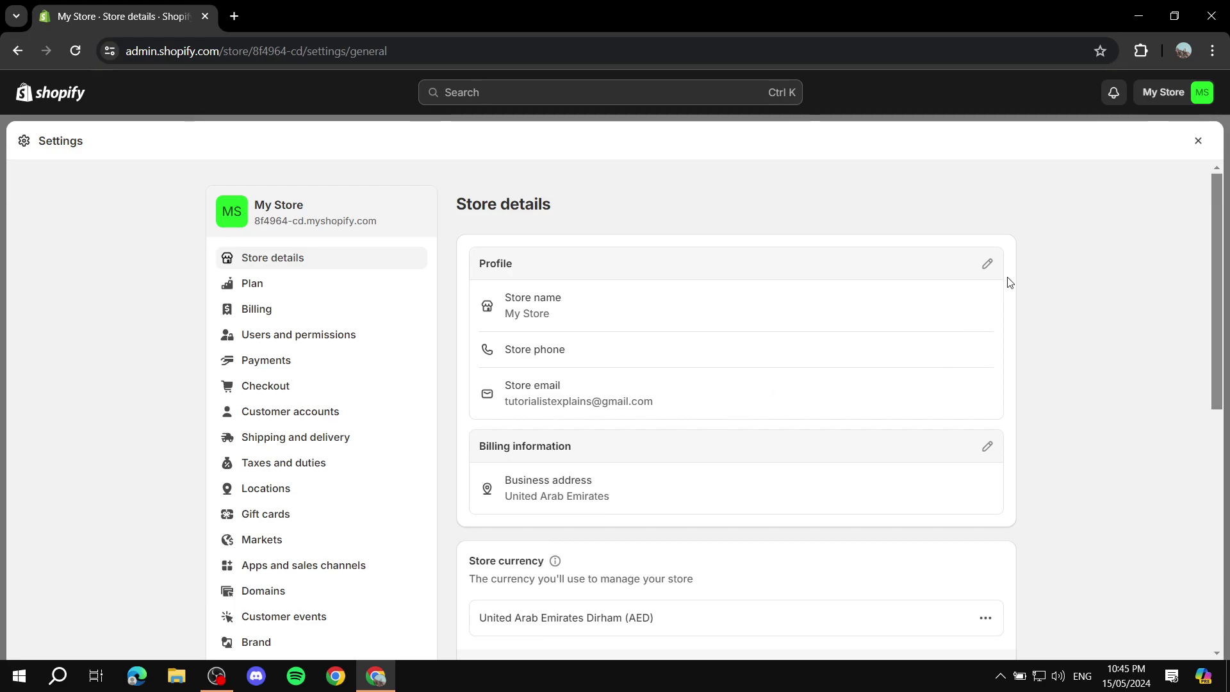
click(989, 266)
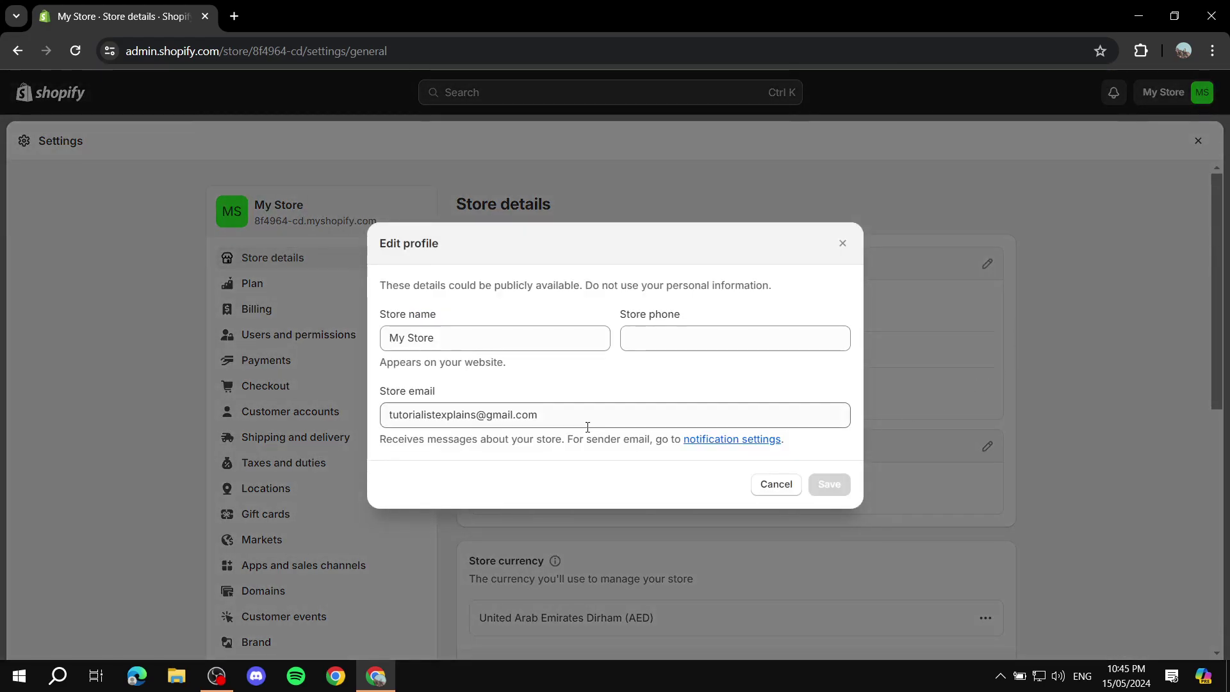
drag(583, 418, 362, 439)
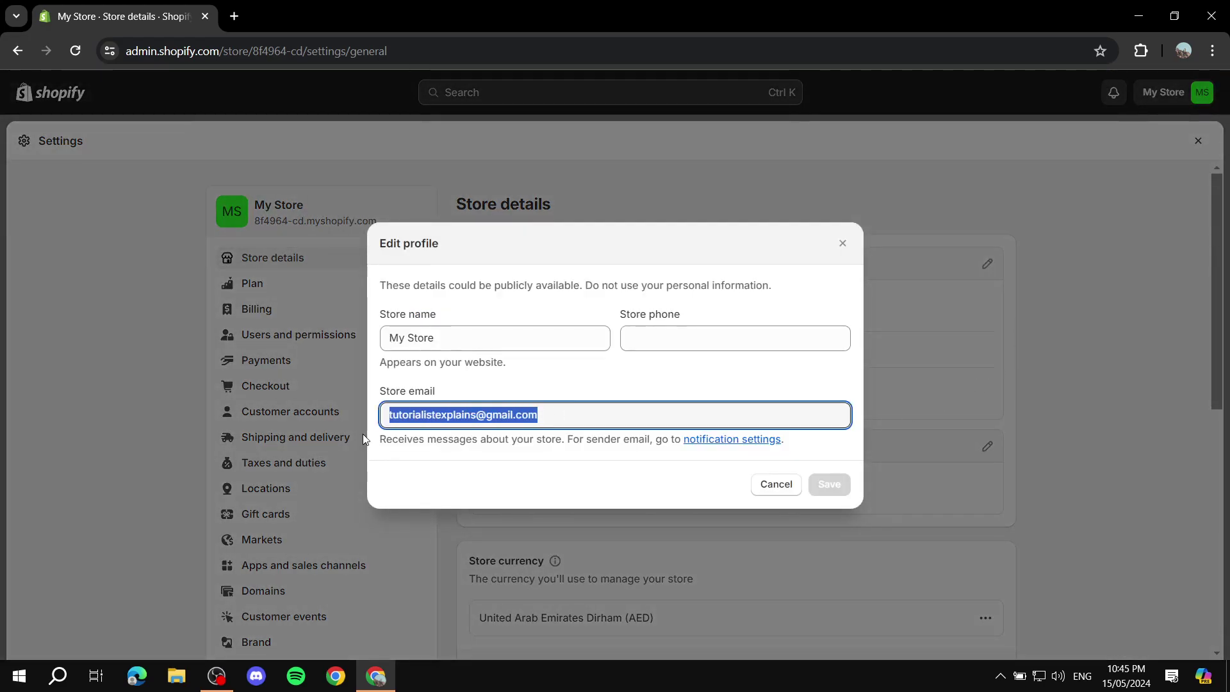
click(777, 486)
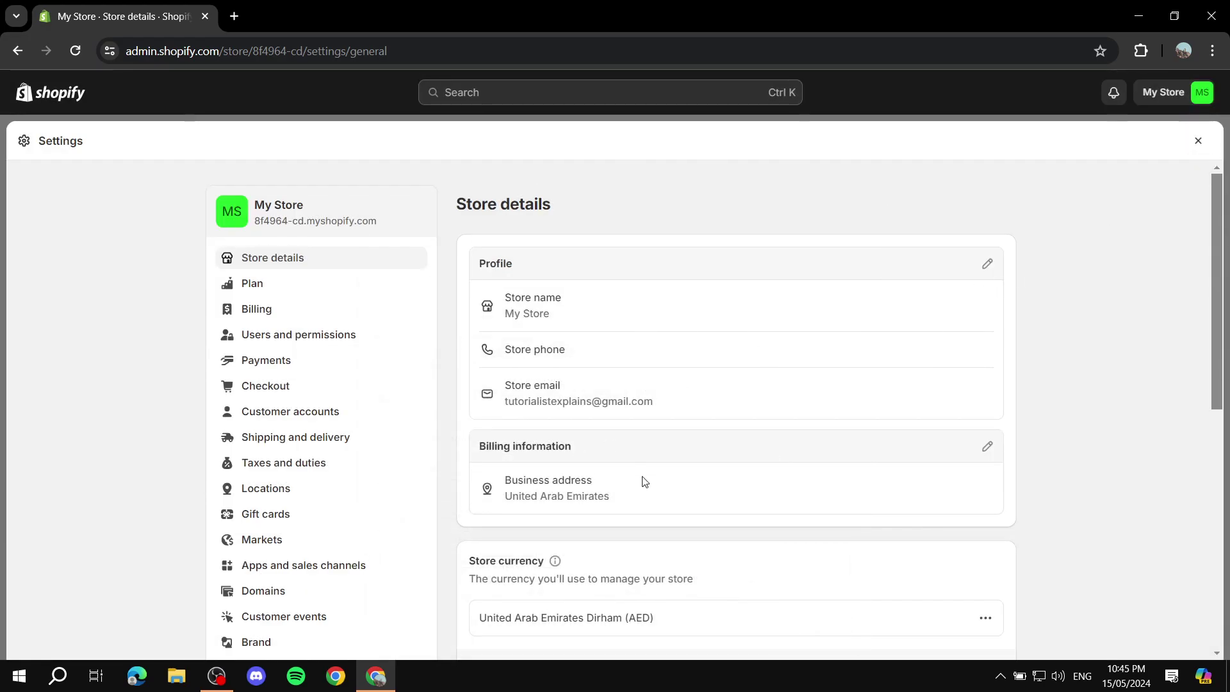
click(1198, 142)
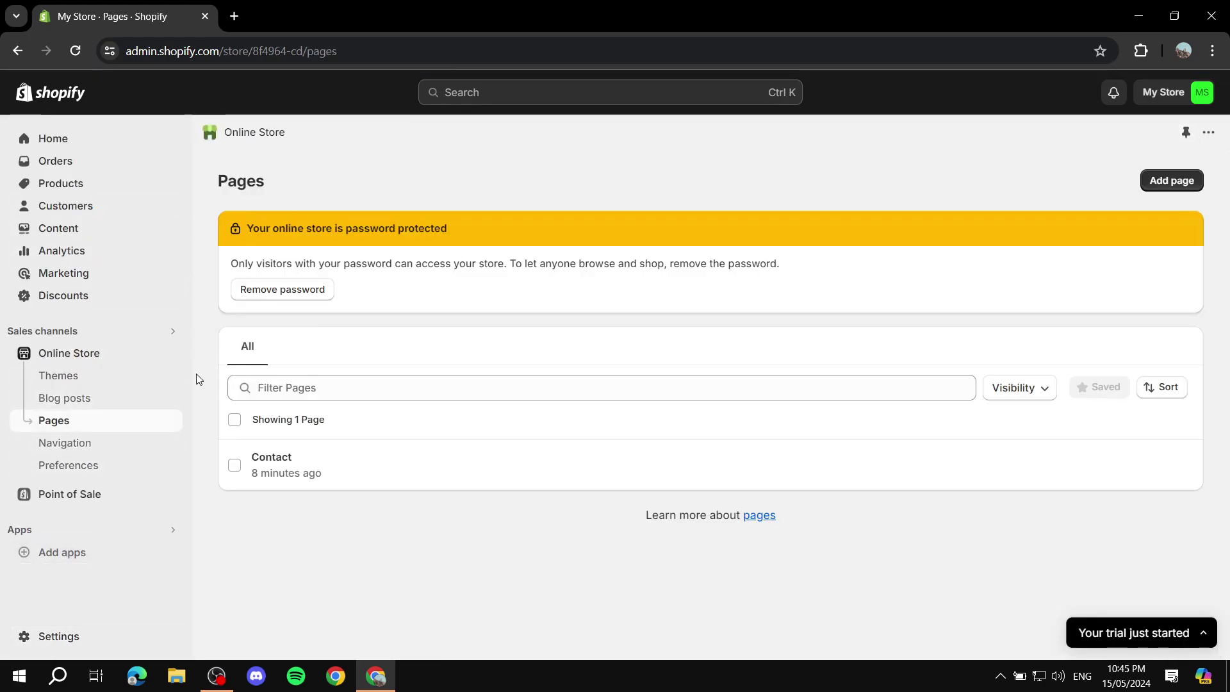
Go to the Shopify App Store from the store admin and search it for "Forms".
click(67, 560)
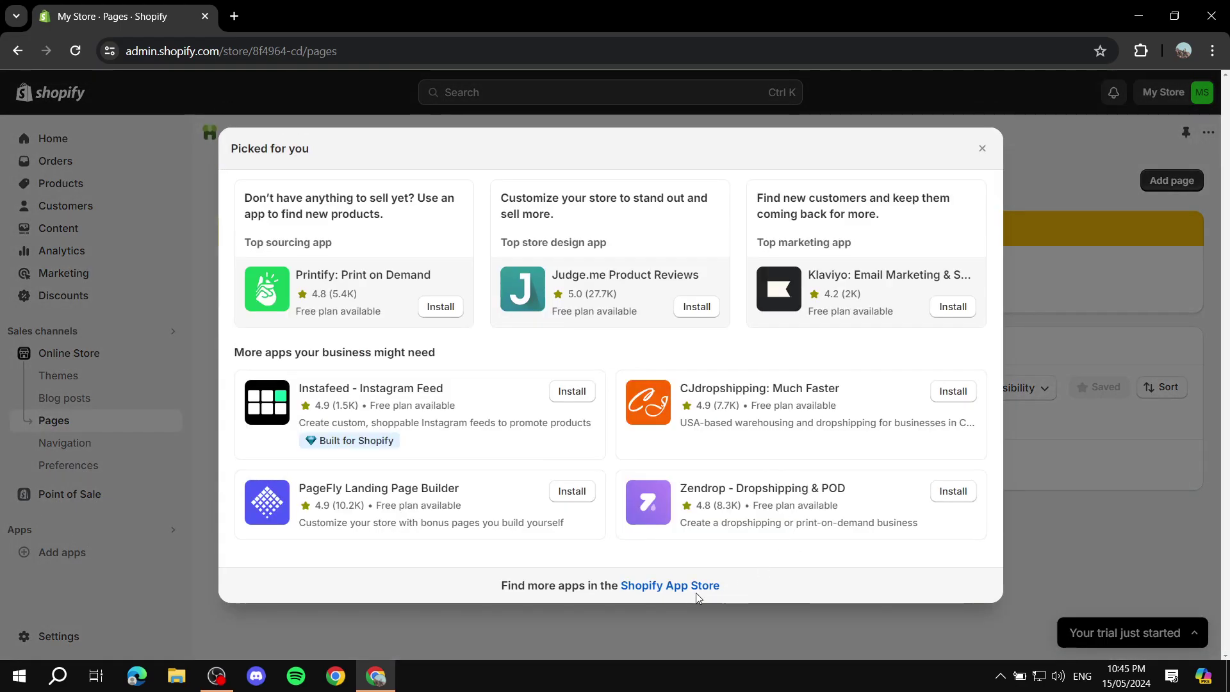
click(690, 587)
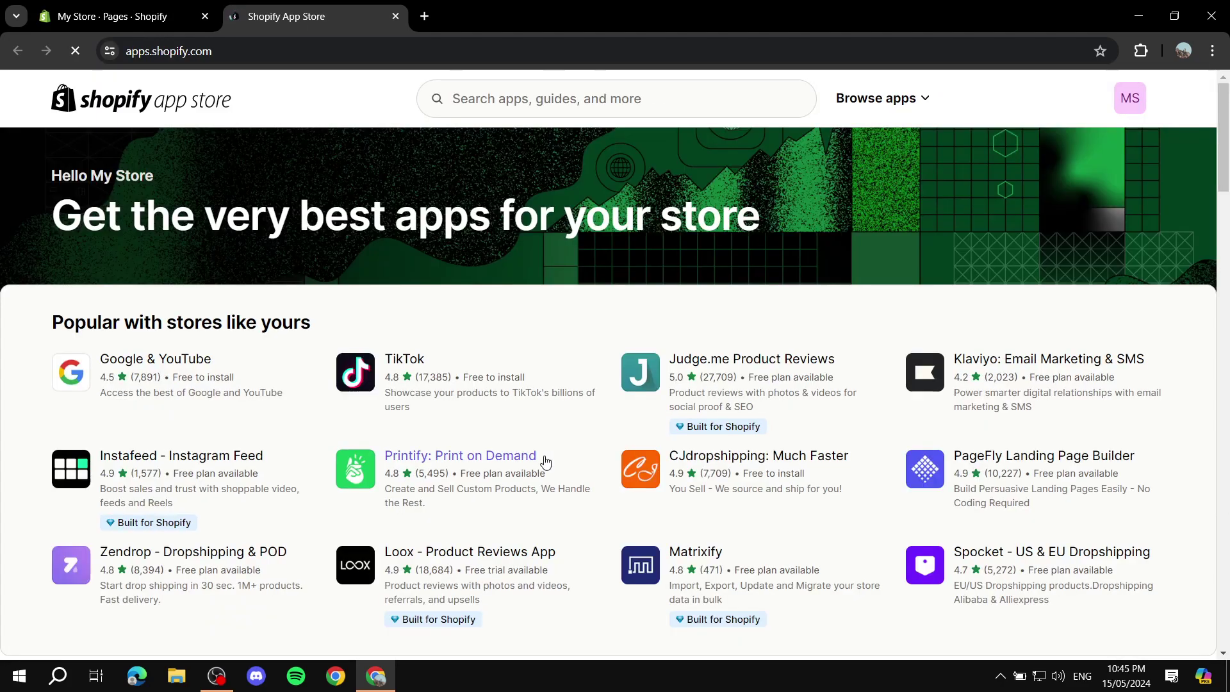
click(532, 98)
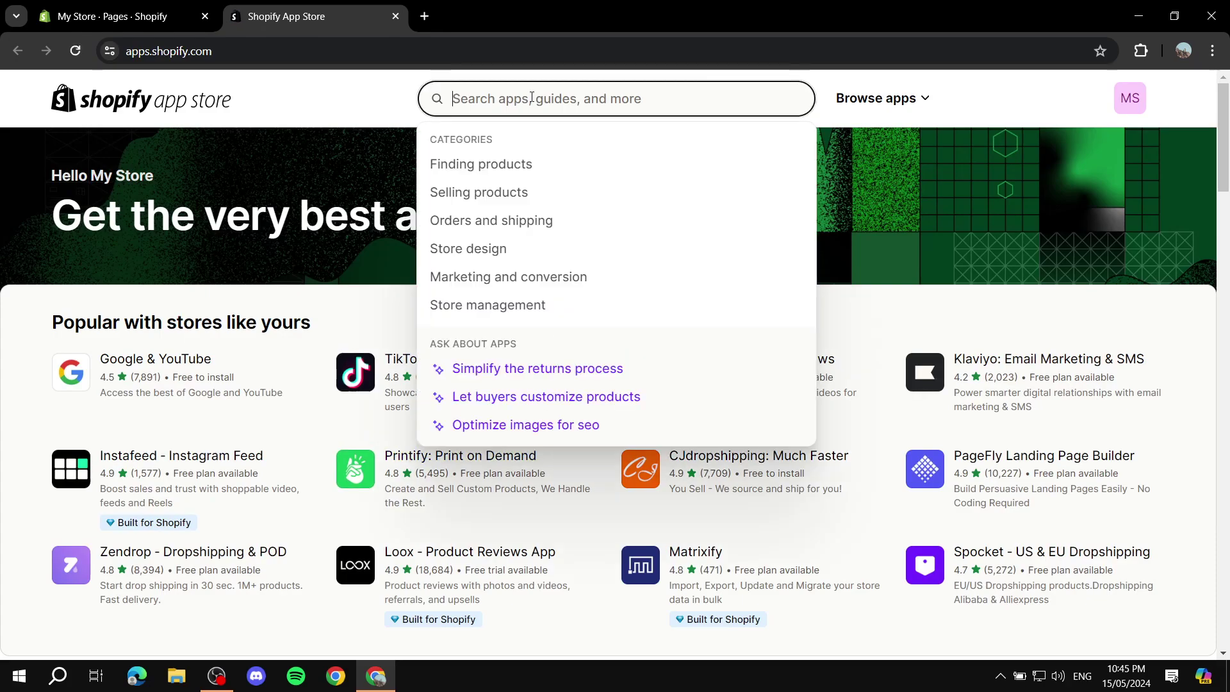
text(Forms)
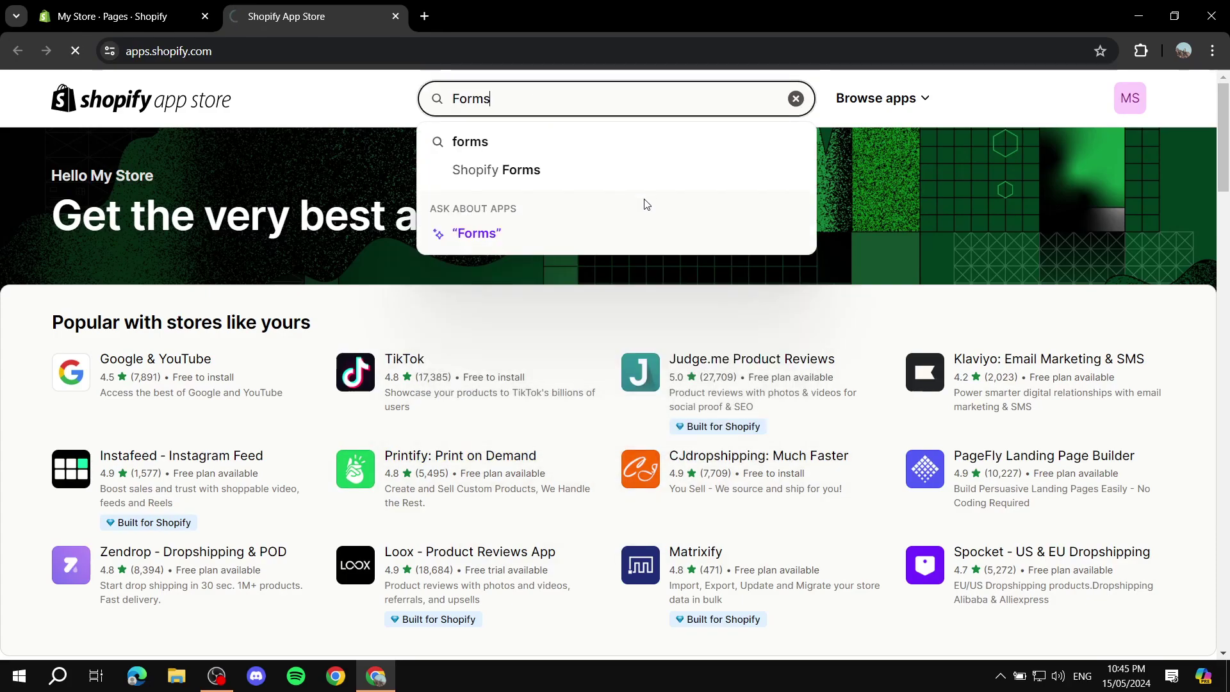
key(Return)
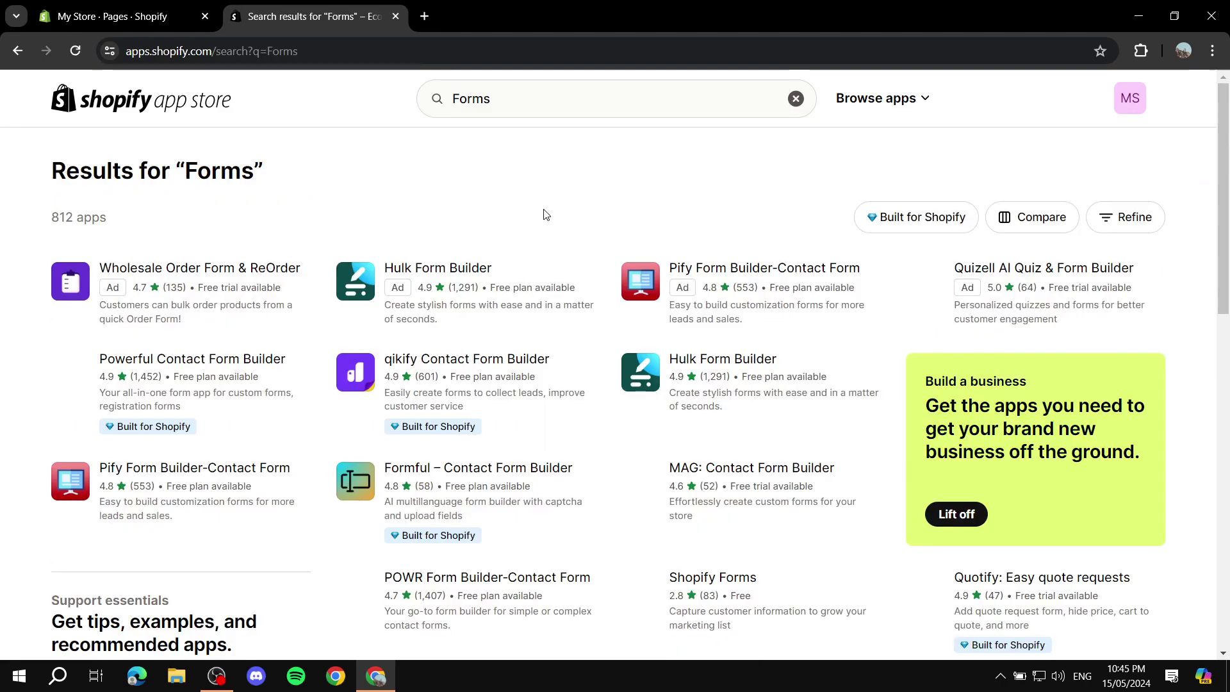
Open the Shopify Forms app listing from the search results and look through its description.
scroll(779, 212, down, 3)
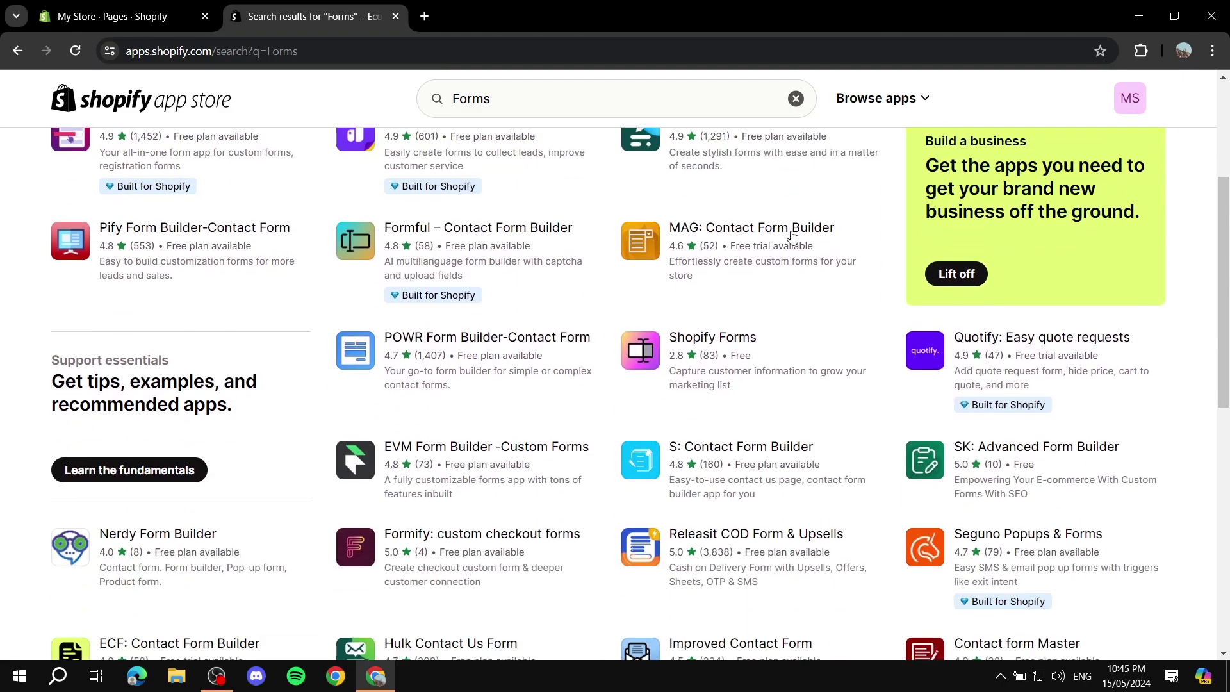
click(710, 346)
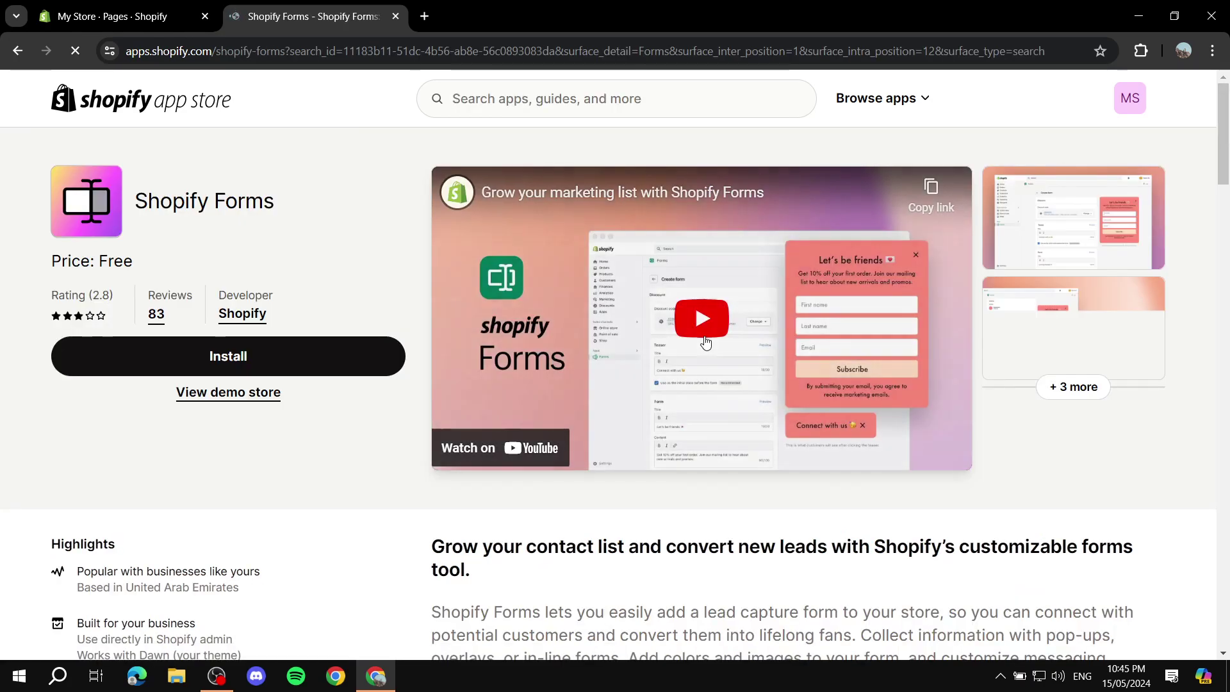
scroll(702, 384, down, 10)
scroll(692, 426, down, 4)
scroll(660, 421, up, 12)
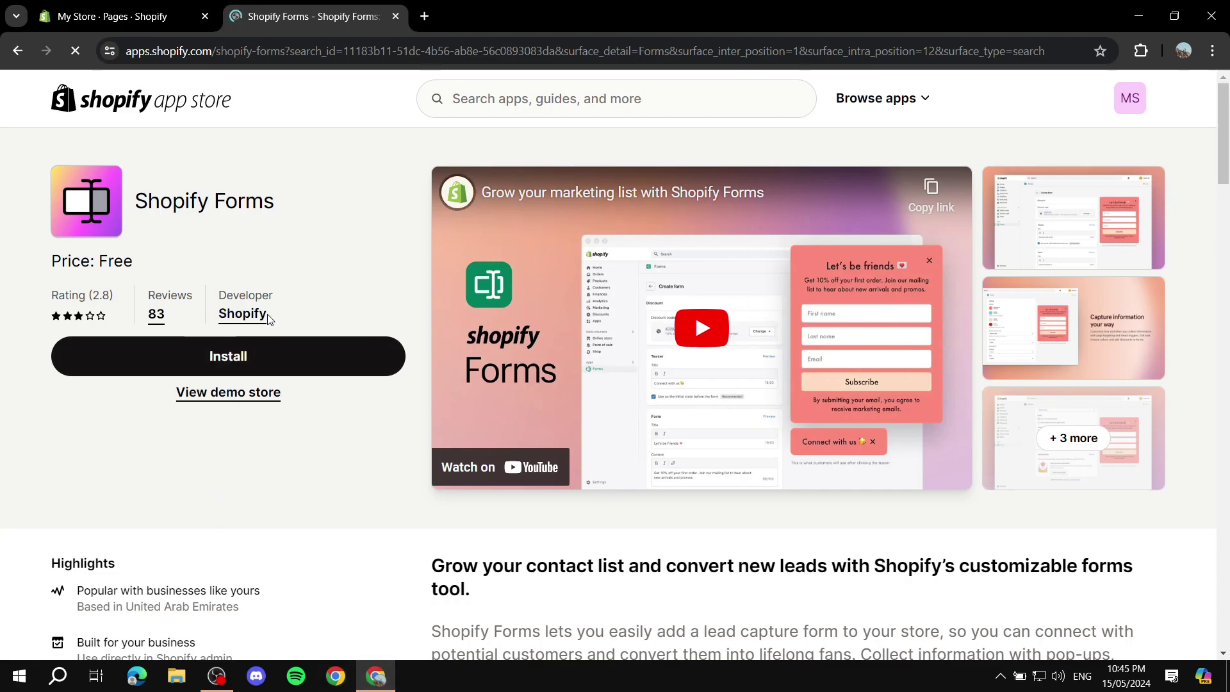
drag(142, 205, 310, 200)
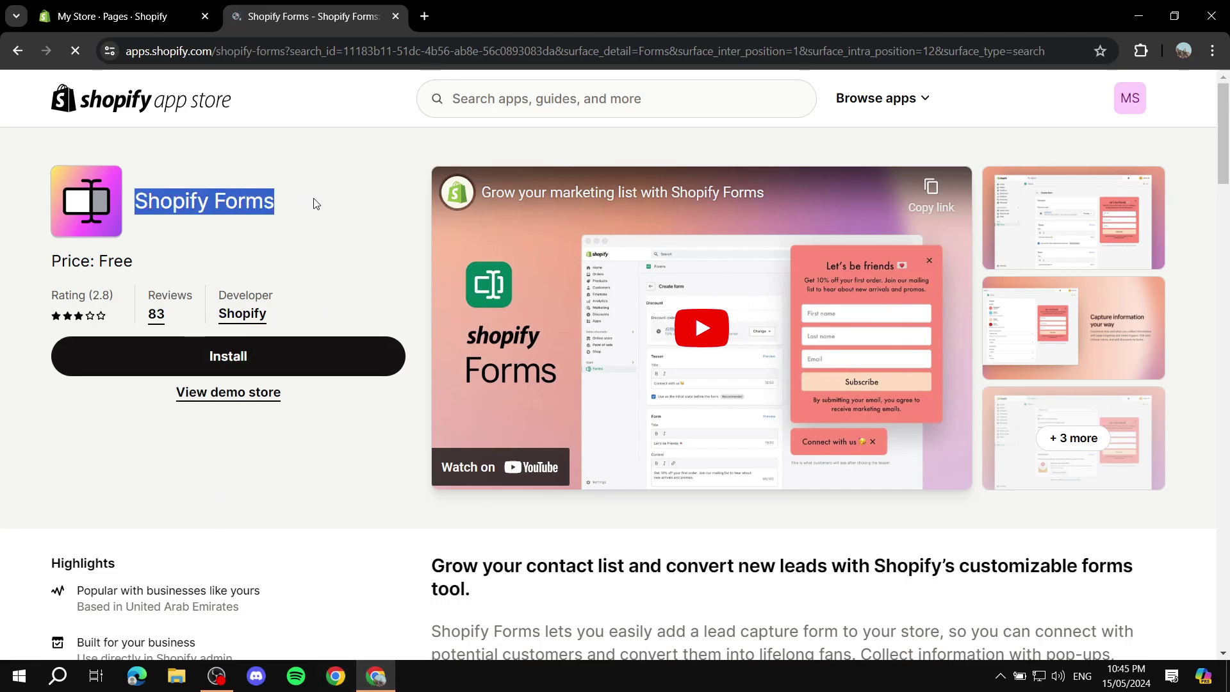
Install the Shopify Forms app, approve its data access, and close the leftover app listing.
click(337, 359)
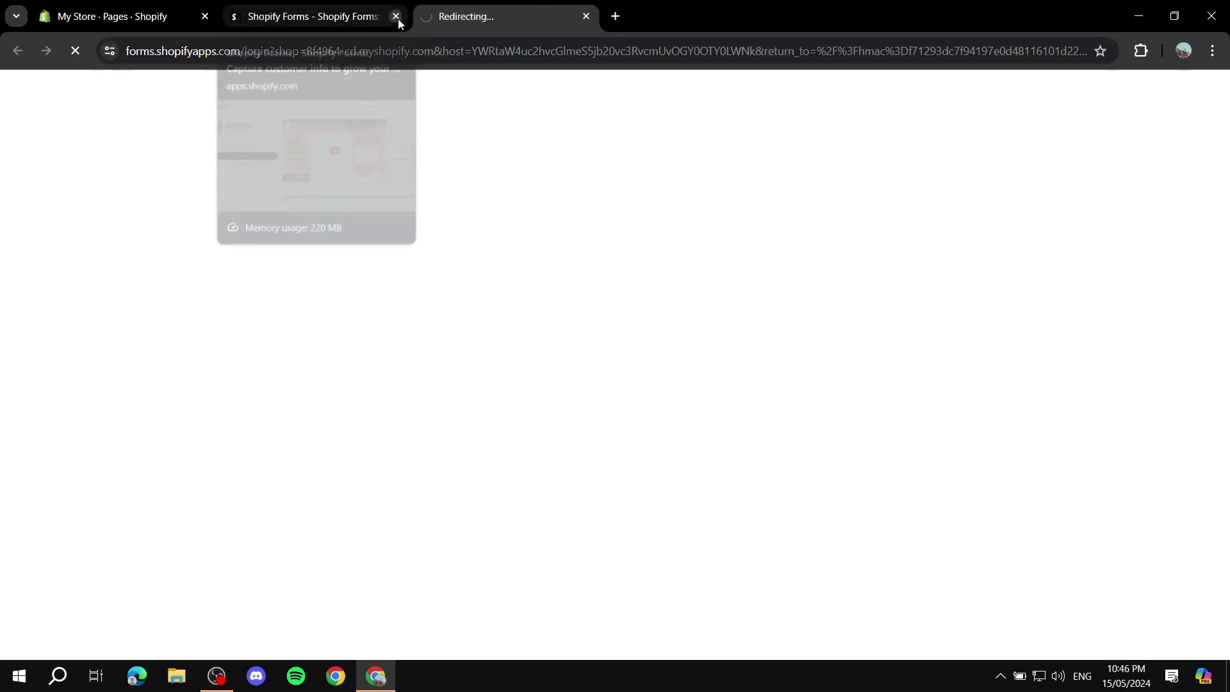
click(396, 17)
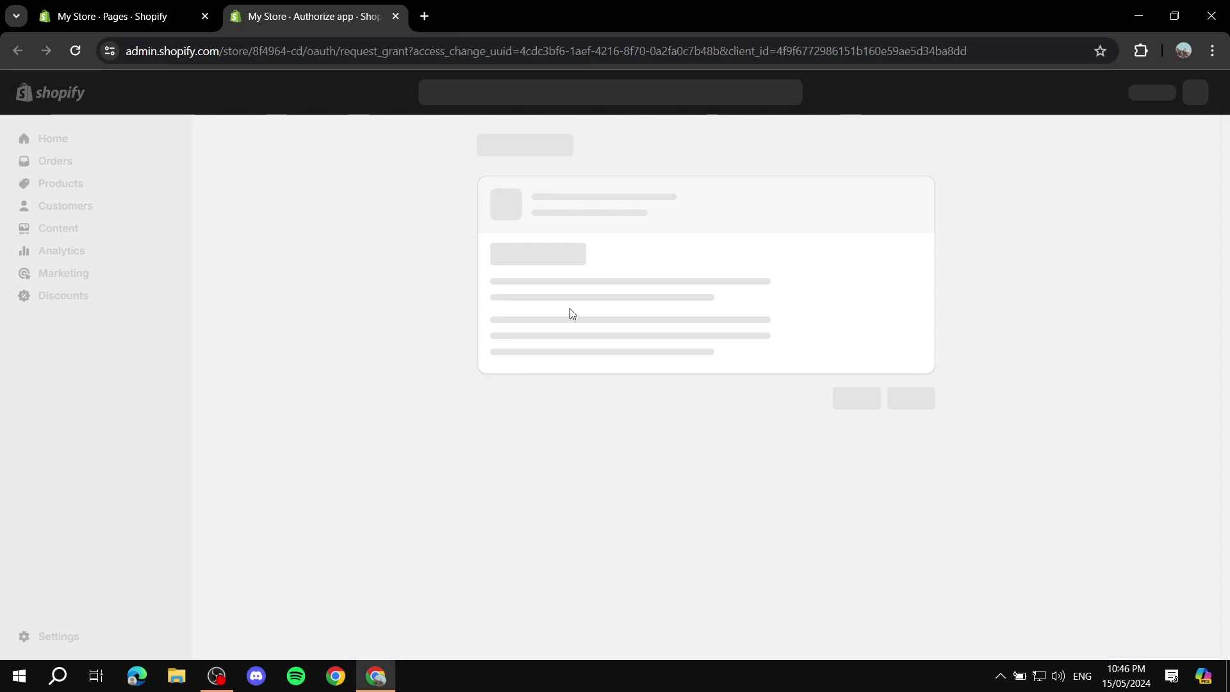
click(1191, 532)
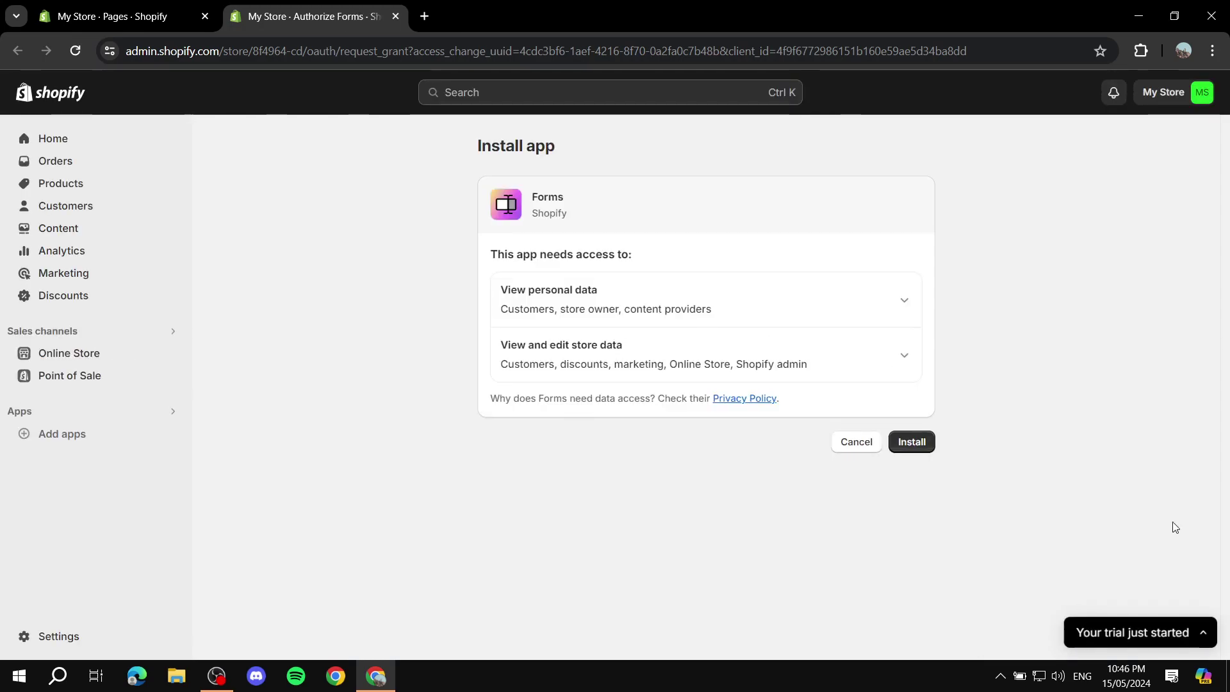
click(913, 443)
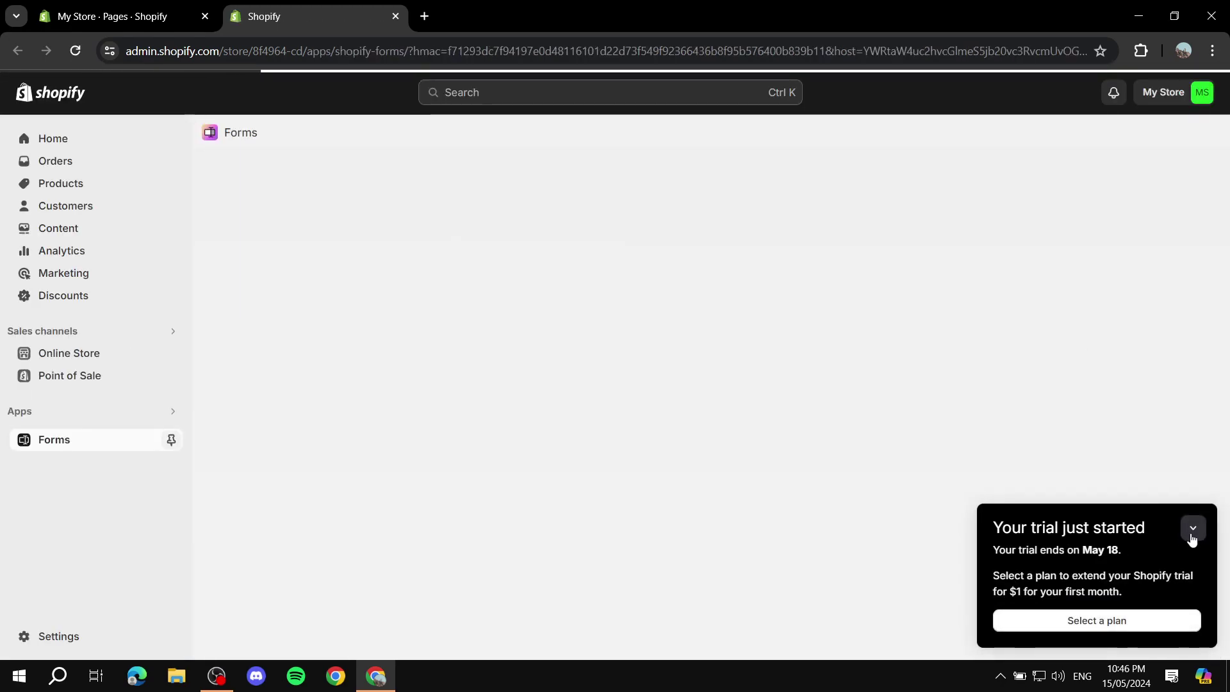
click(1192, 528)
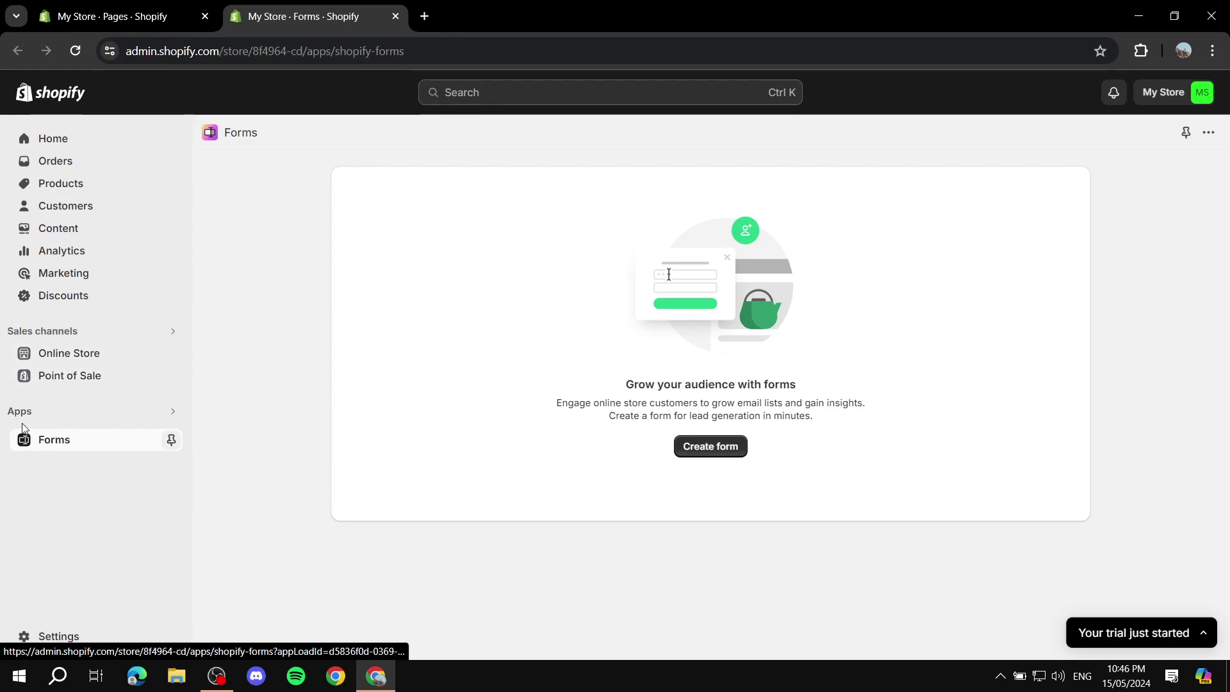
Start a new form in the Forms app, compare the Popup and Inline types, and choose Inline.
click(51, 447)
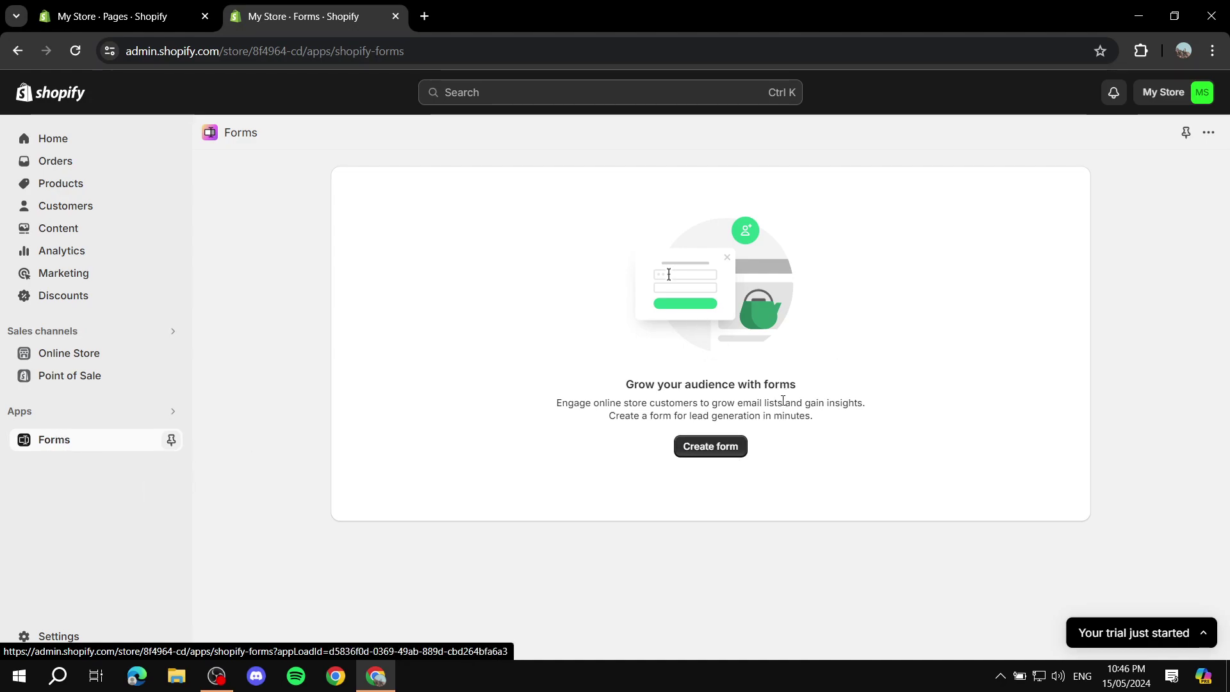
click(715, 453)
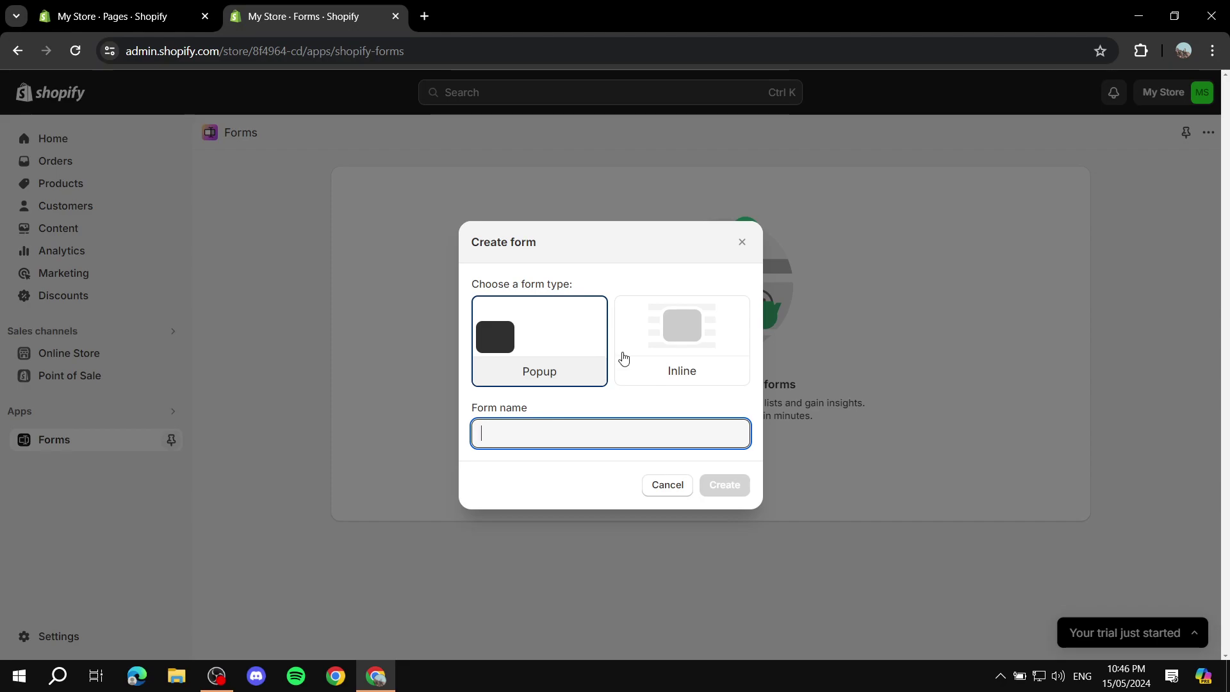
click(673, 365)
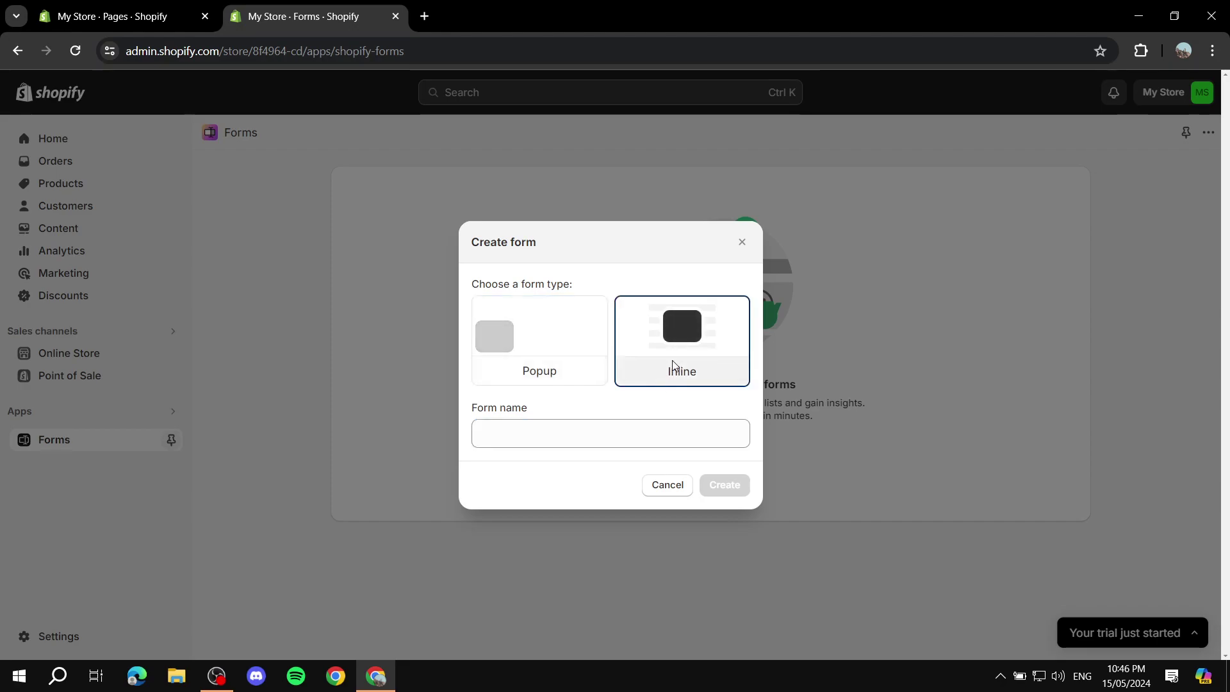
click(568, 358)
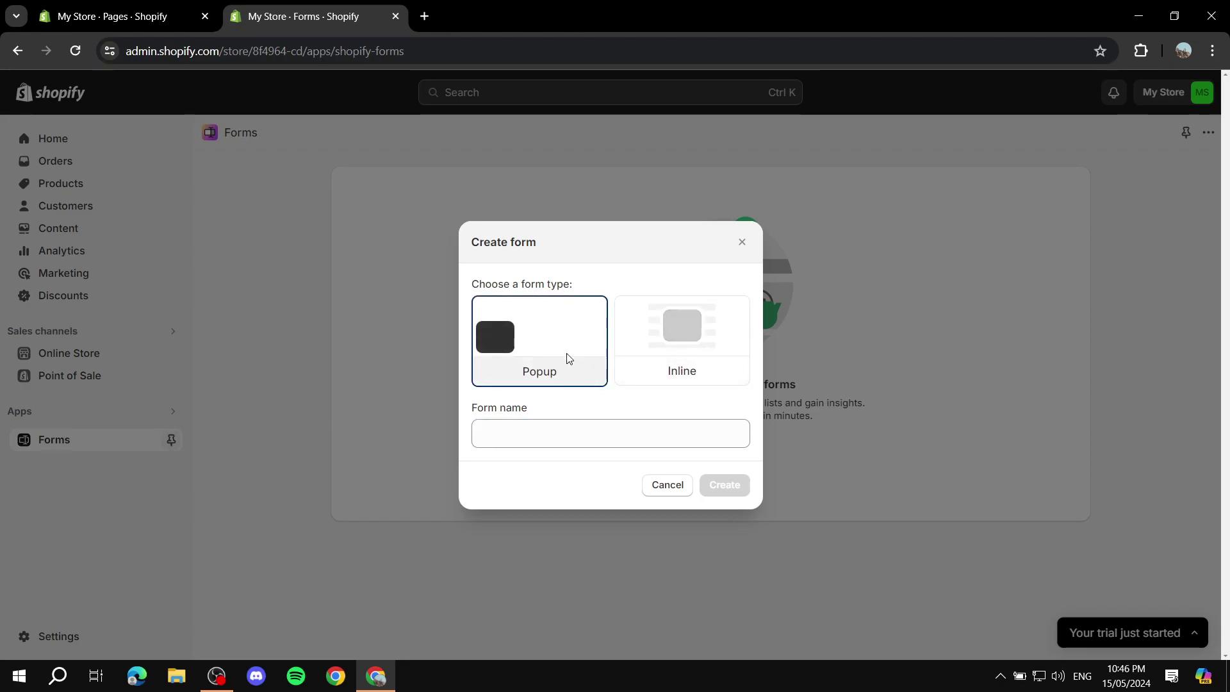
click(660, 363)
click(526, 362)
click(673, 369)
Name the form "Subscription Form", correcting its spelling, and create it.
click(645, 447)
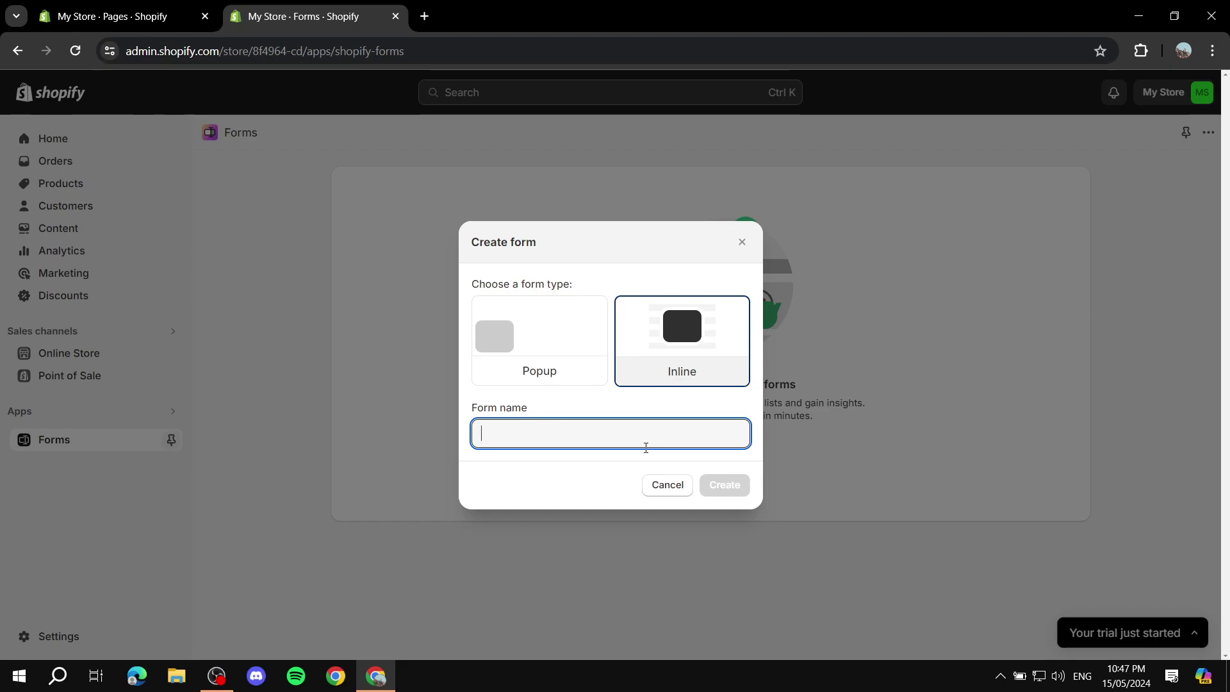
text(Subscr)
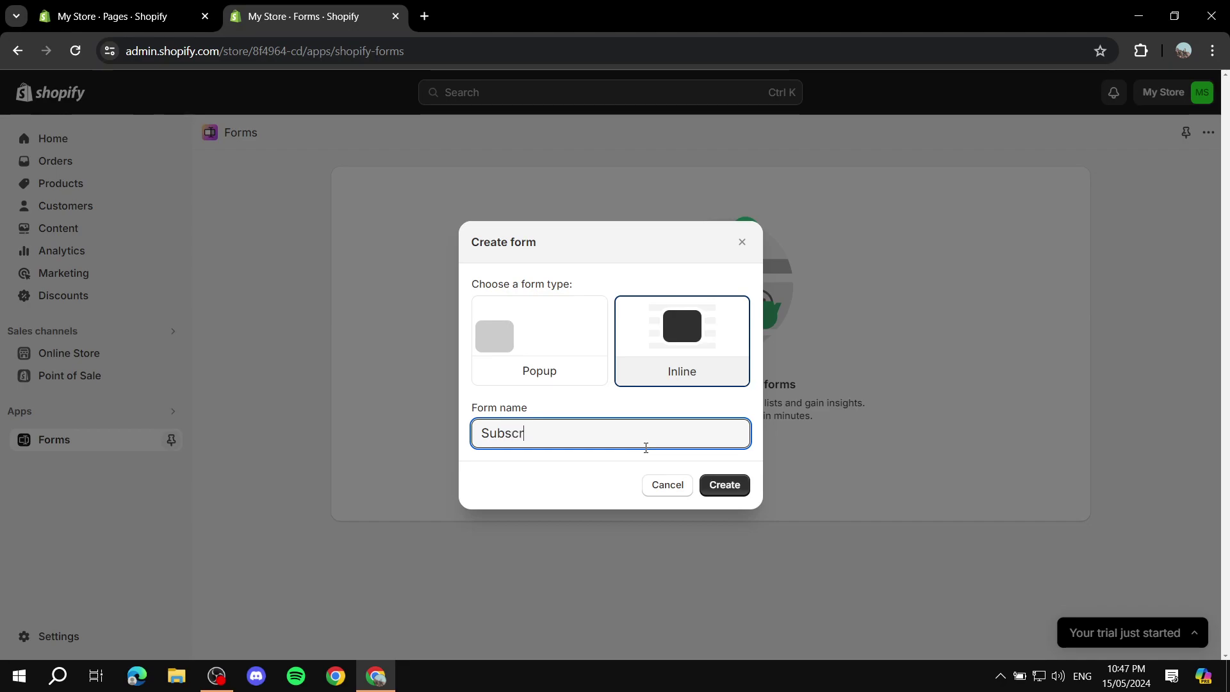
text(ibtion Form)
right_click(540, 433)
click(623, 97)
click(735, 488)
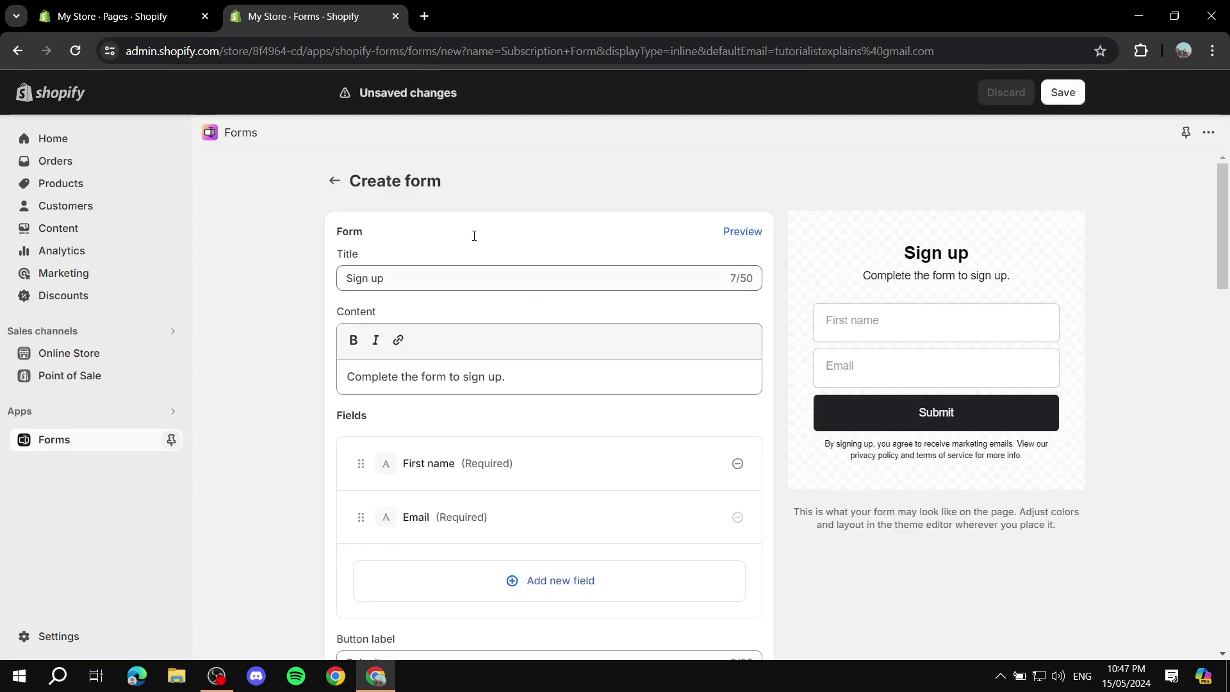
scroll(679, 234, down, 3)
scroll(761, 346, up, 3)
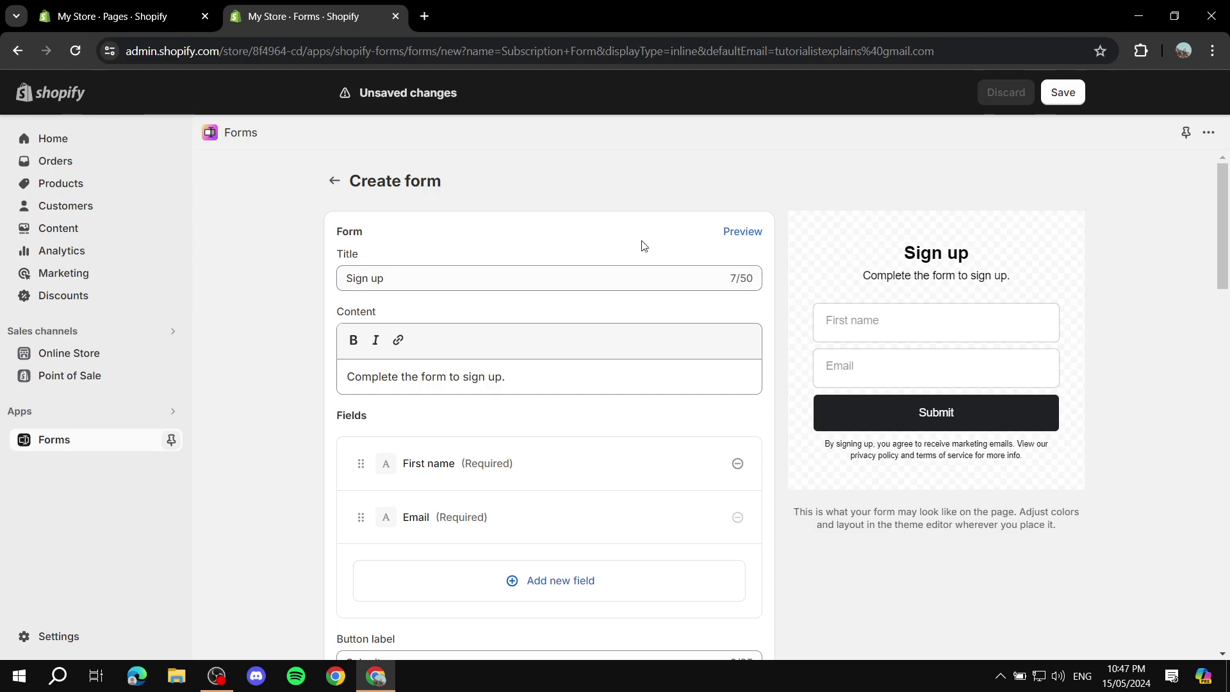
drag(328, 227, 585, 453)
click(574, 425)
drag(885, 229, 1107, 522)
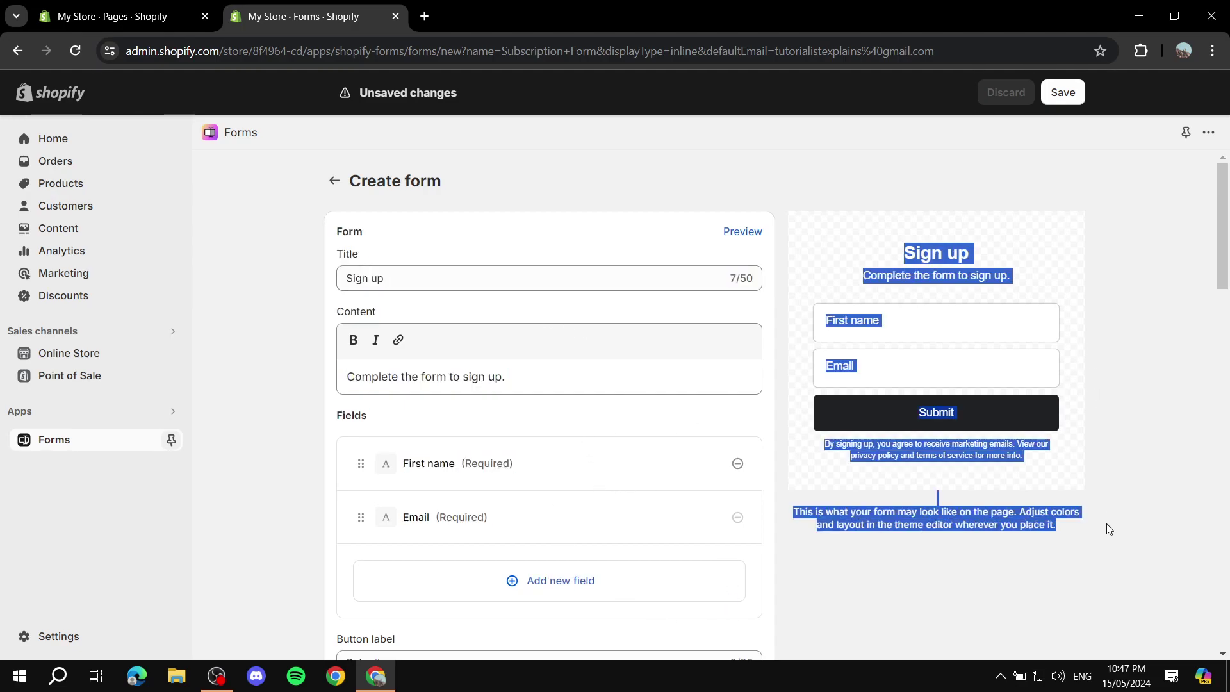
click(1107, 533)
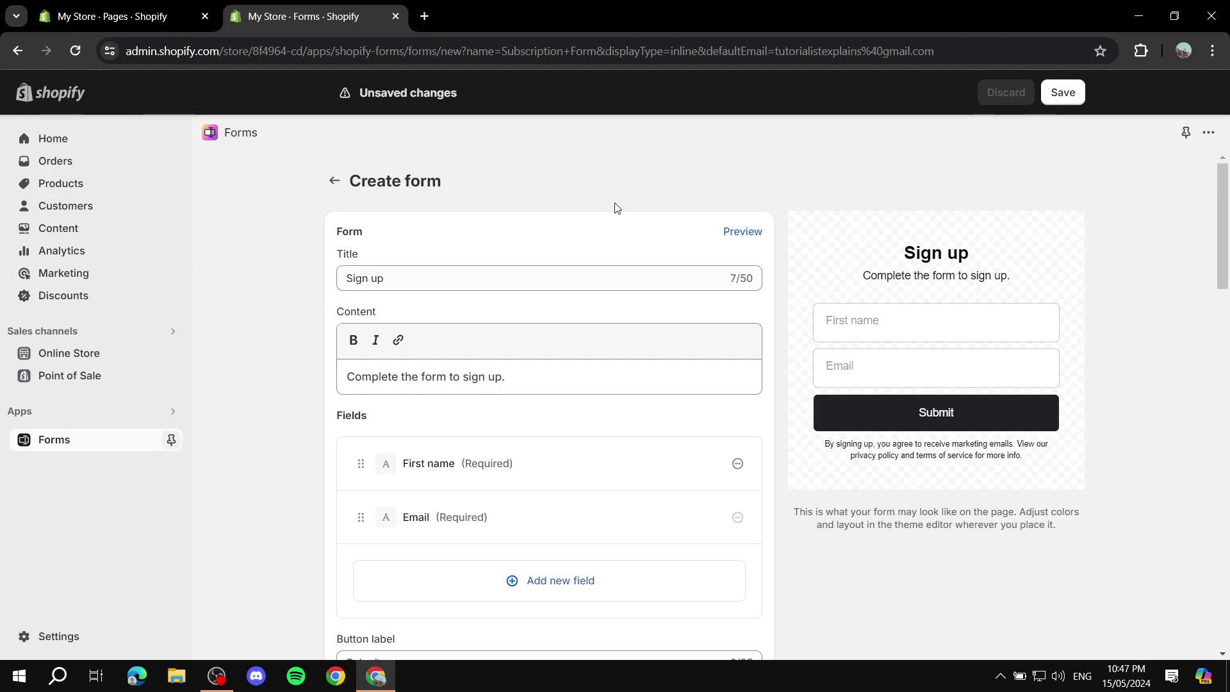
Change the form's title to "Subscription Form".
click(440, 277)
key(ctrl+a)
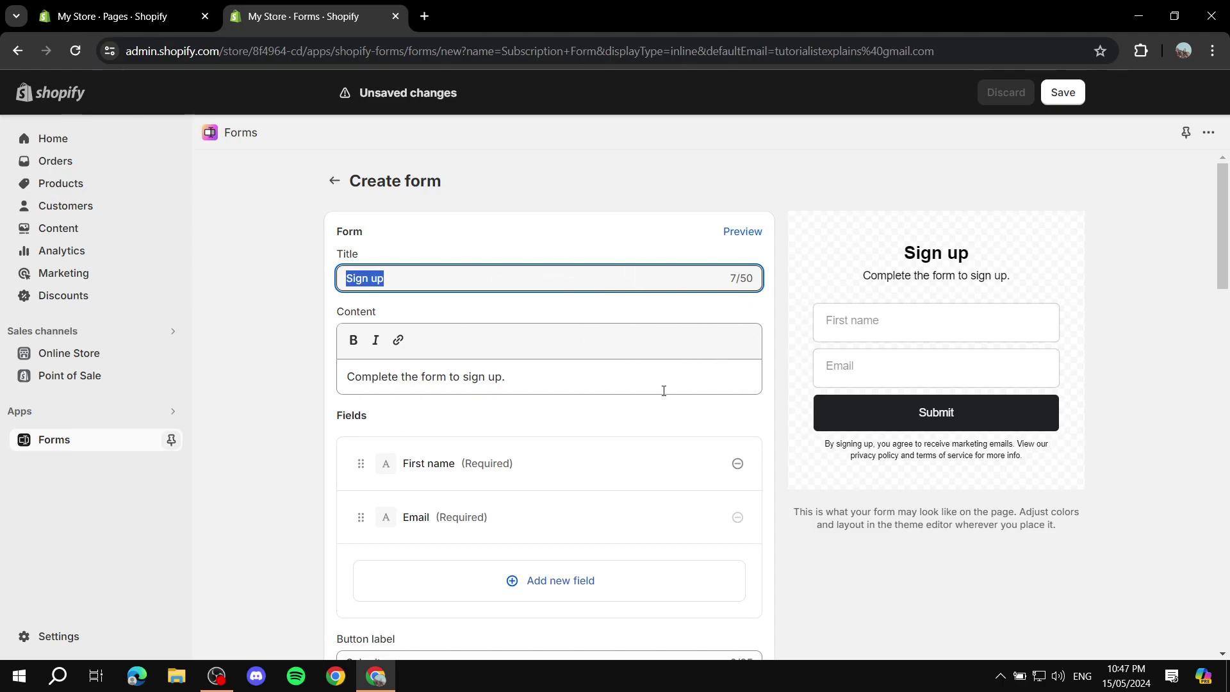
text(Subscri)
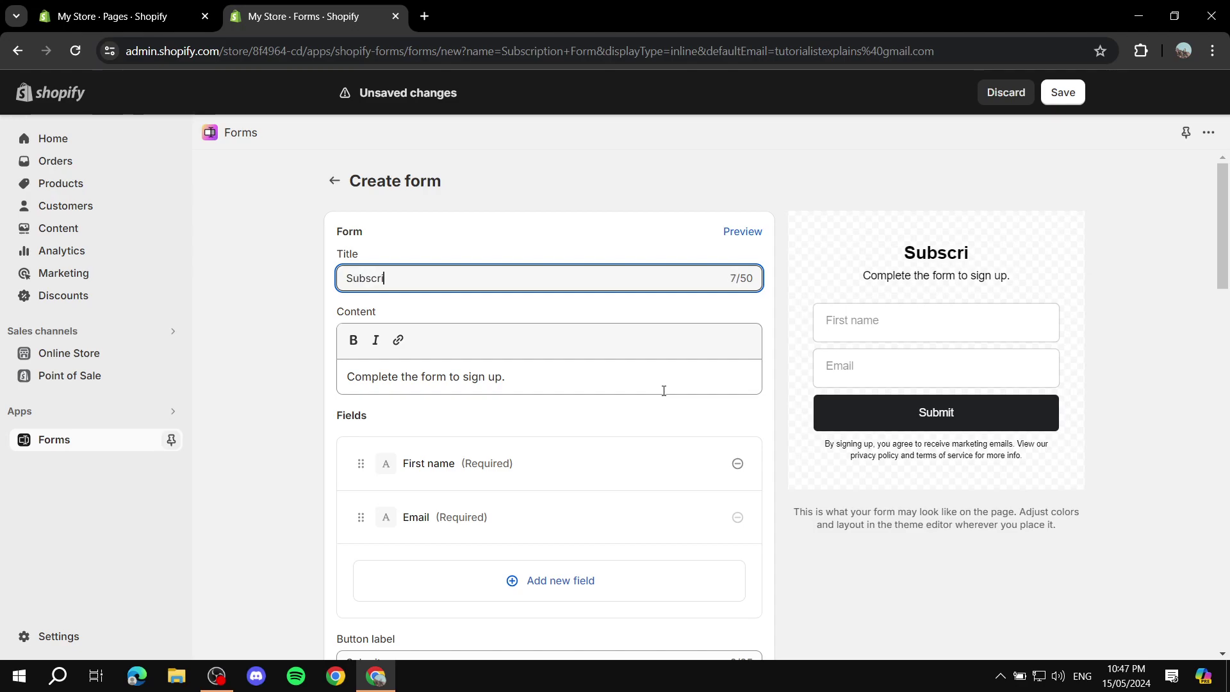
text(ption Form)
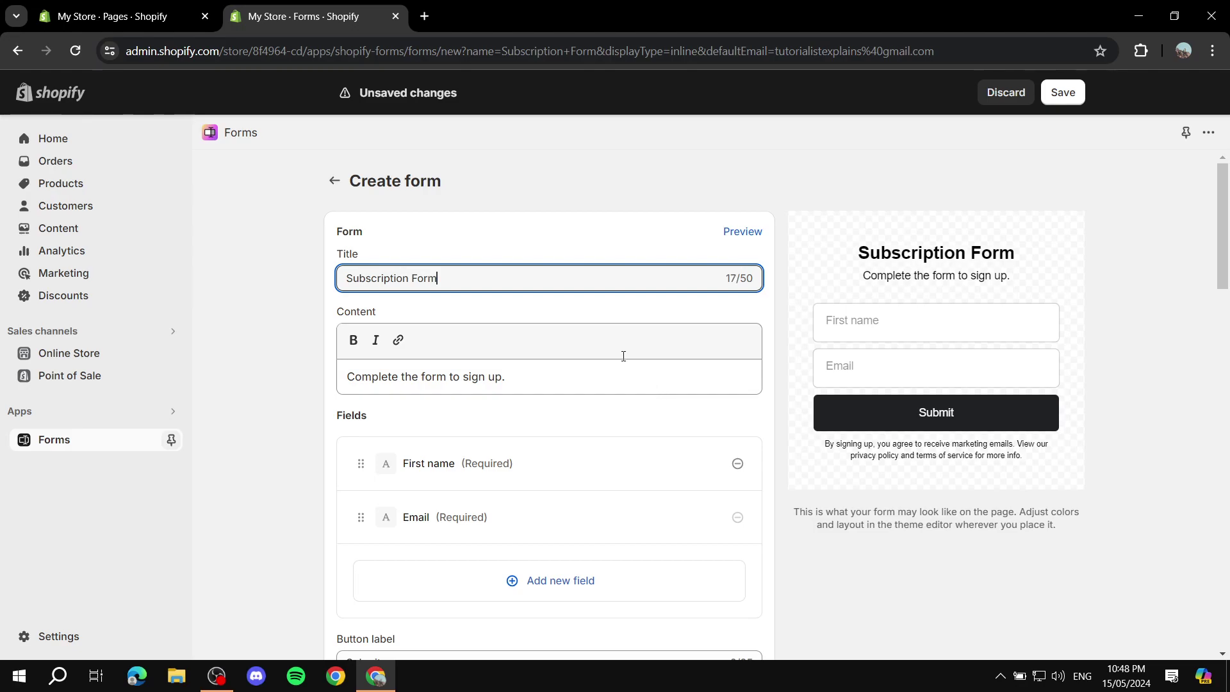
Reword the form's content text to read "Complete the form to Subscribe.".
drag(545, 382, 315, 384)
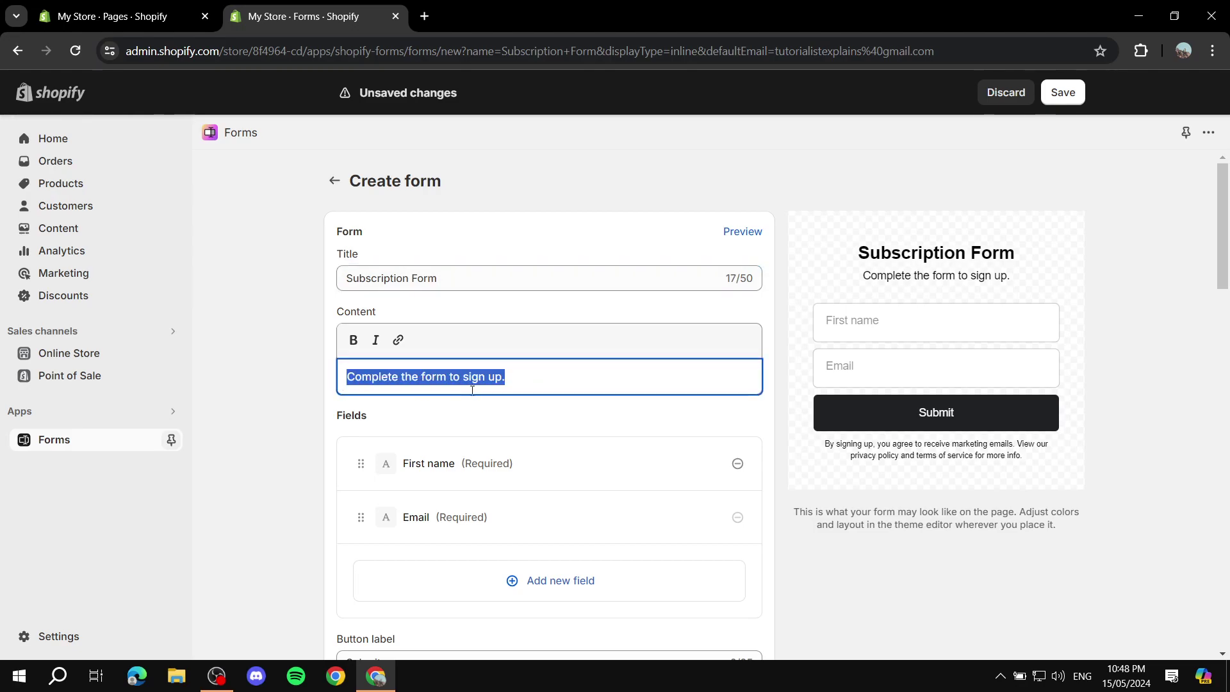
drag(861, 277, 1038, 286)
drag(618, 385, 367, 378)
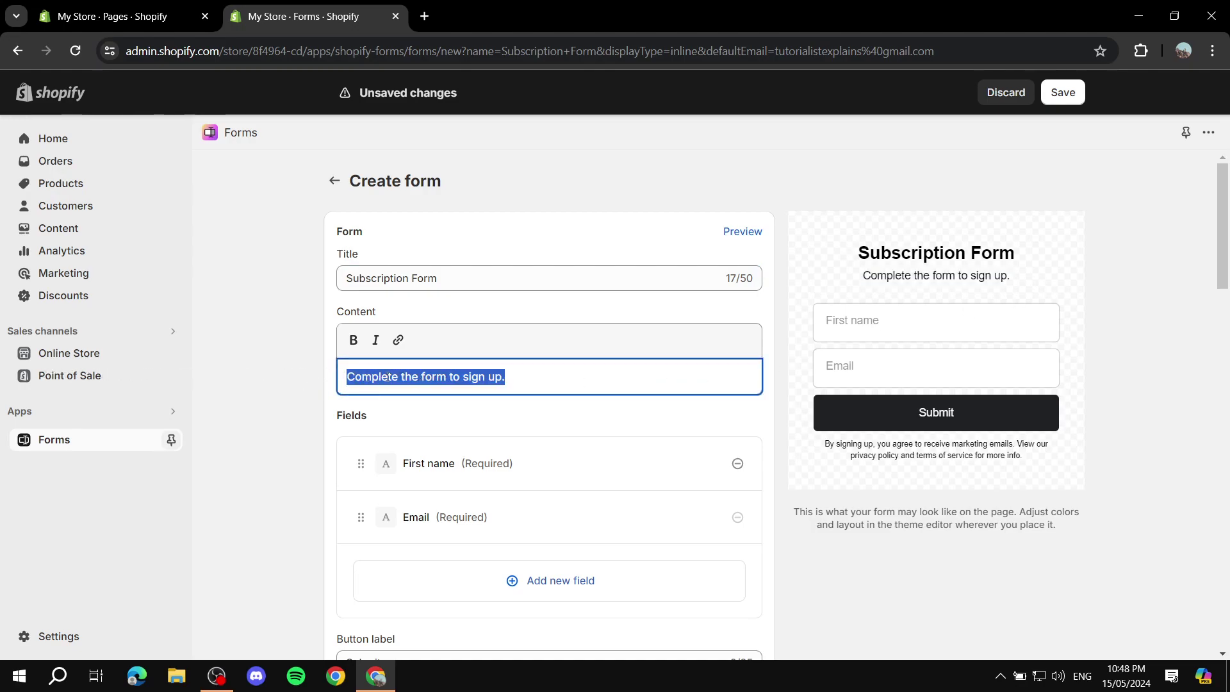
click(519, 378)
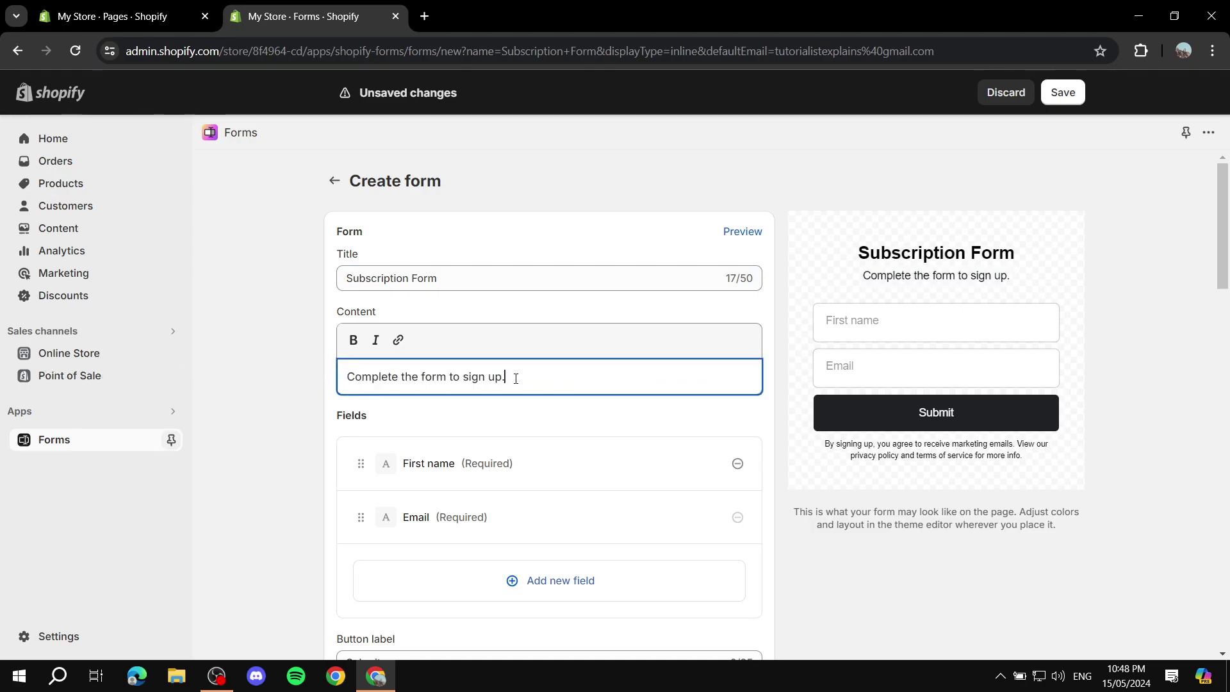
drag(514, 378, 470, 378)
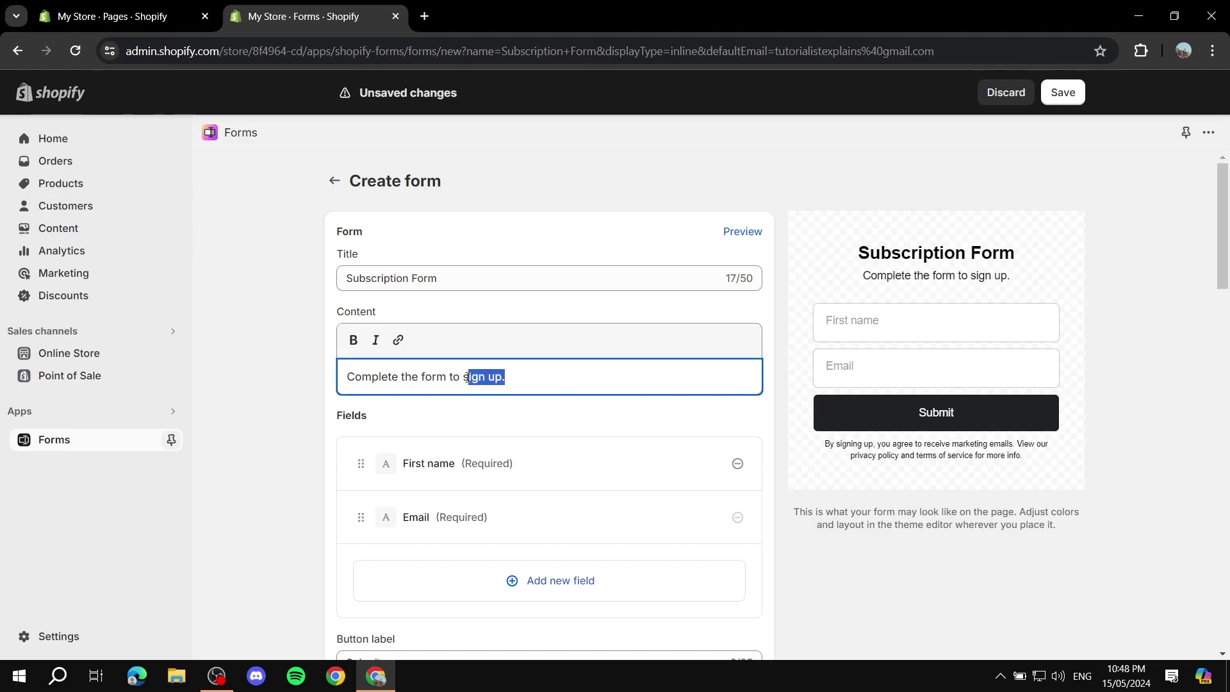
text(Subscribe)
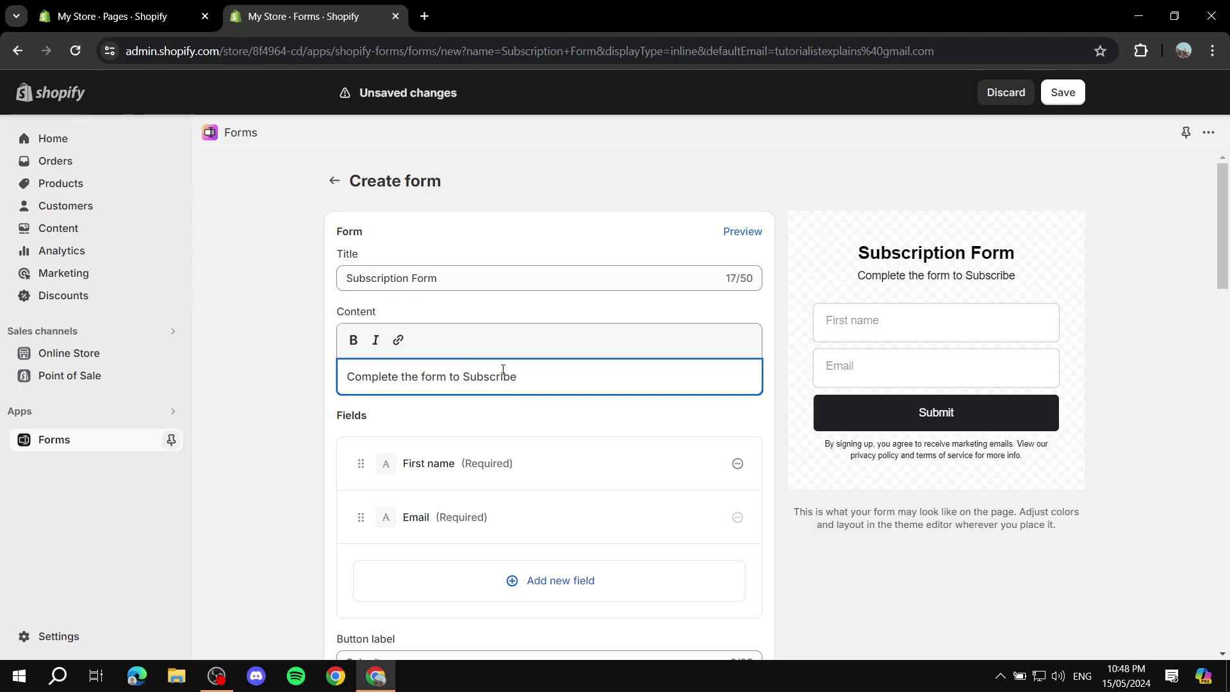
text(.)
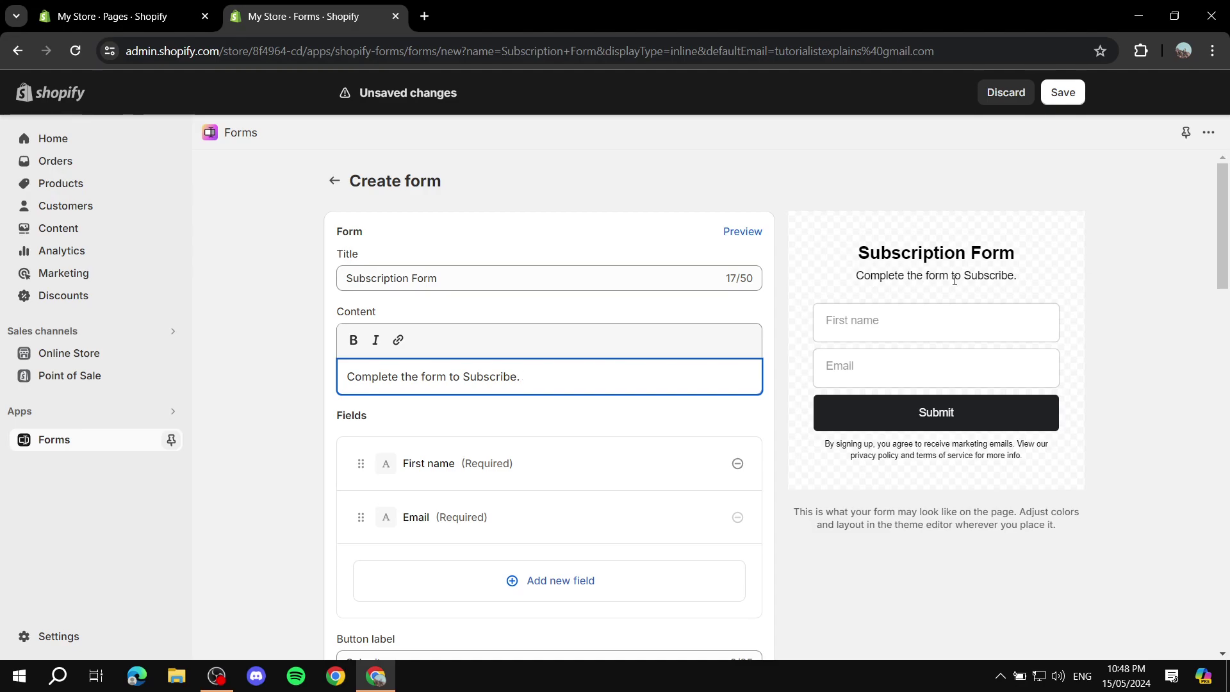
Examine the title, content line, fields and disclaimer in the form preview.
click(506, 426)
drag(843, 252, 1079, 239)
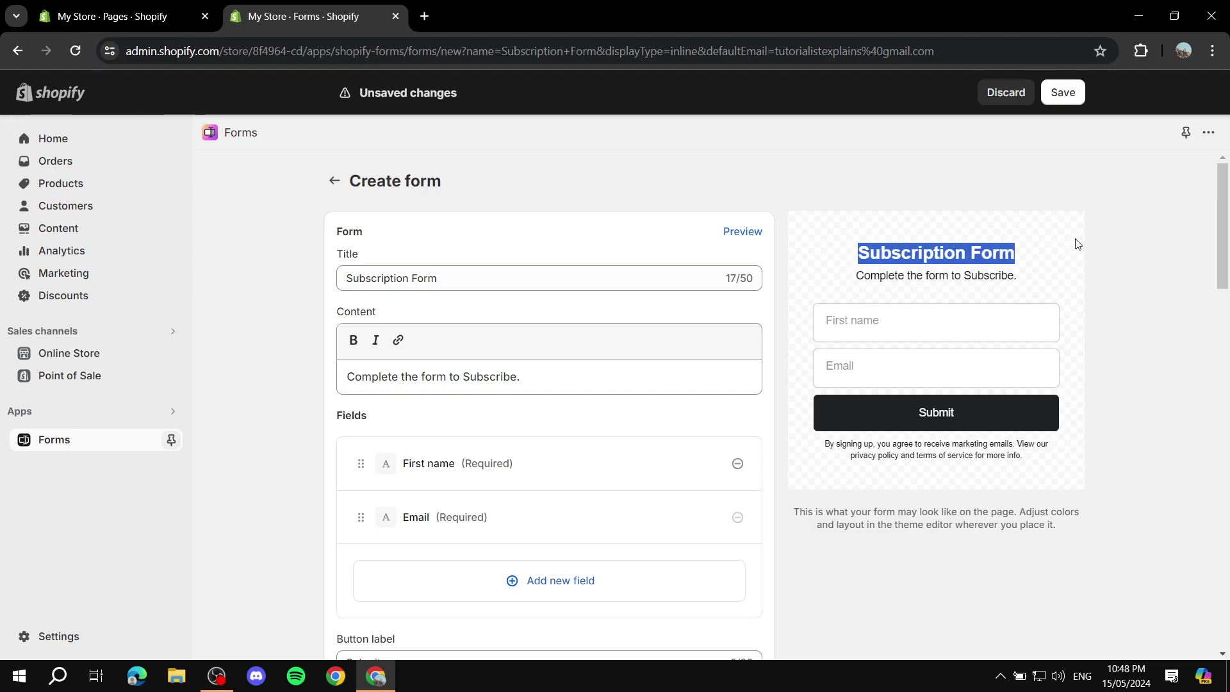
drag(840, 280, 1055, 278)
click(1056, 279)
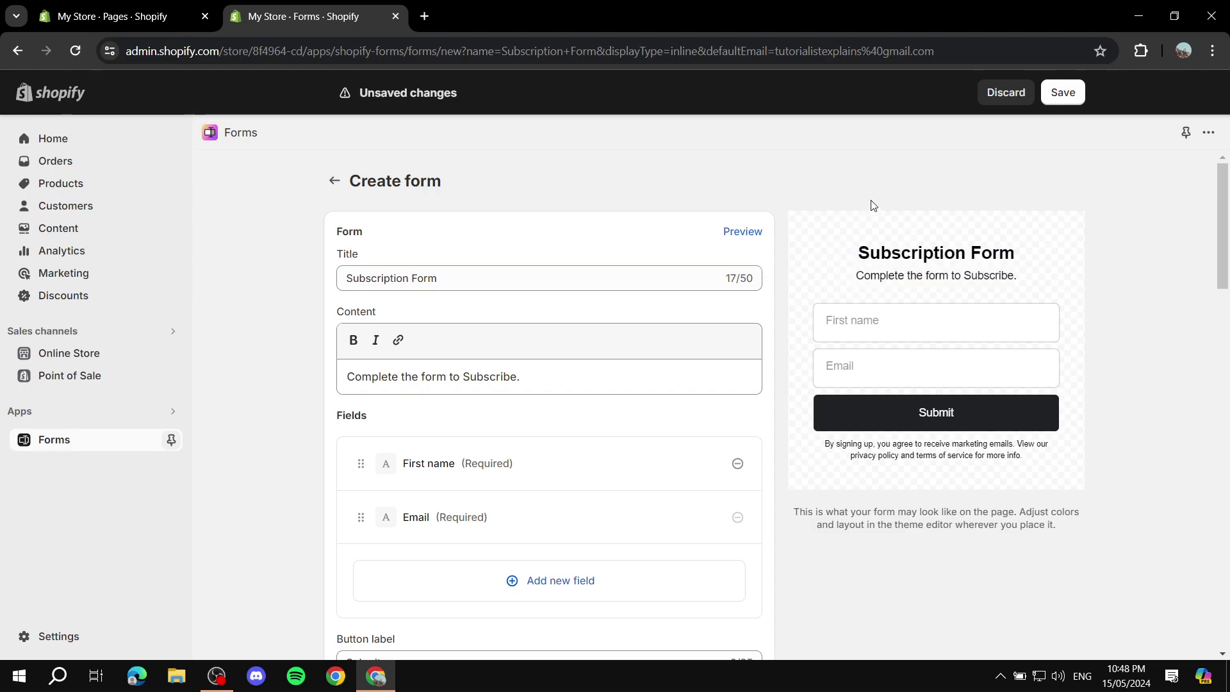
drag(851, 256, 1090, 527)
click(1091, 527)
drag(842, 249, 1099, 544)
click(1099, 545)
Remove the First name field from the form's fields.
scroll(862, 423, down, 1)
scroll(863, 423, down, 1)
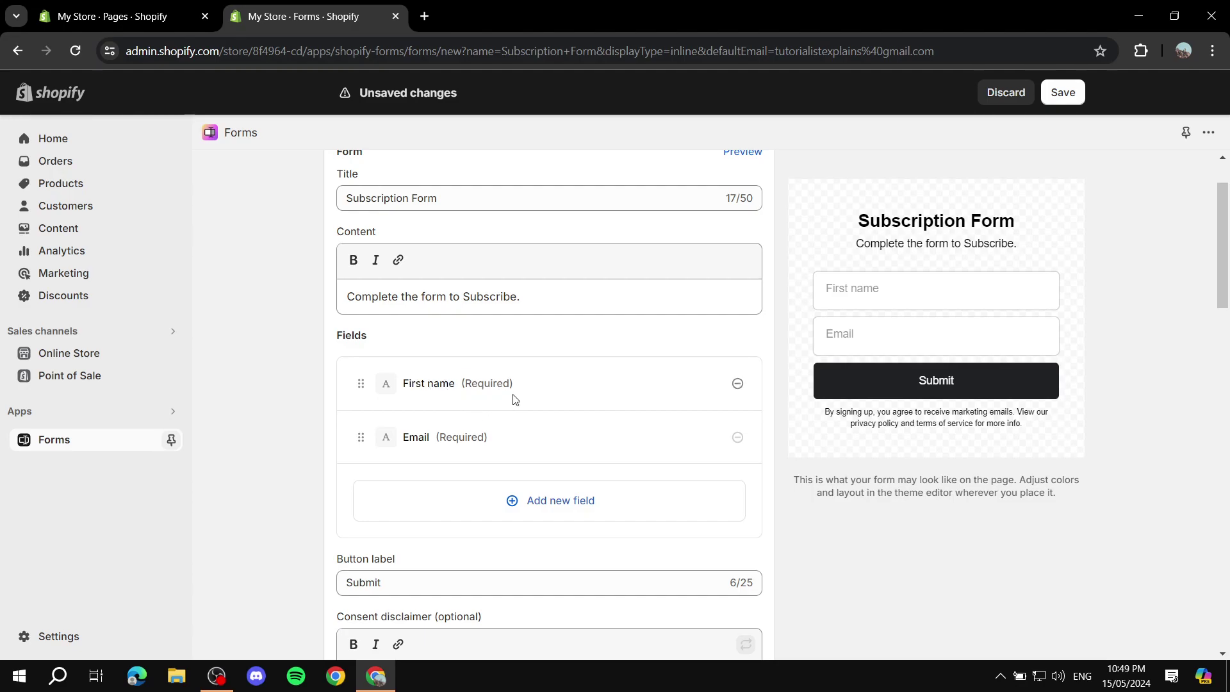
click(737, 384)
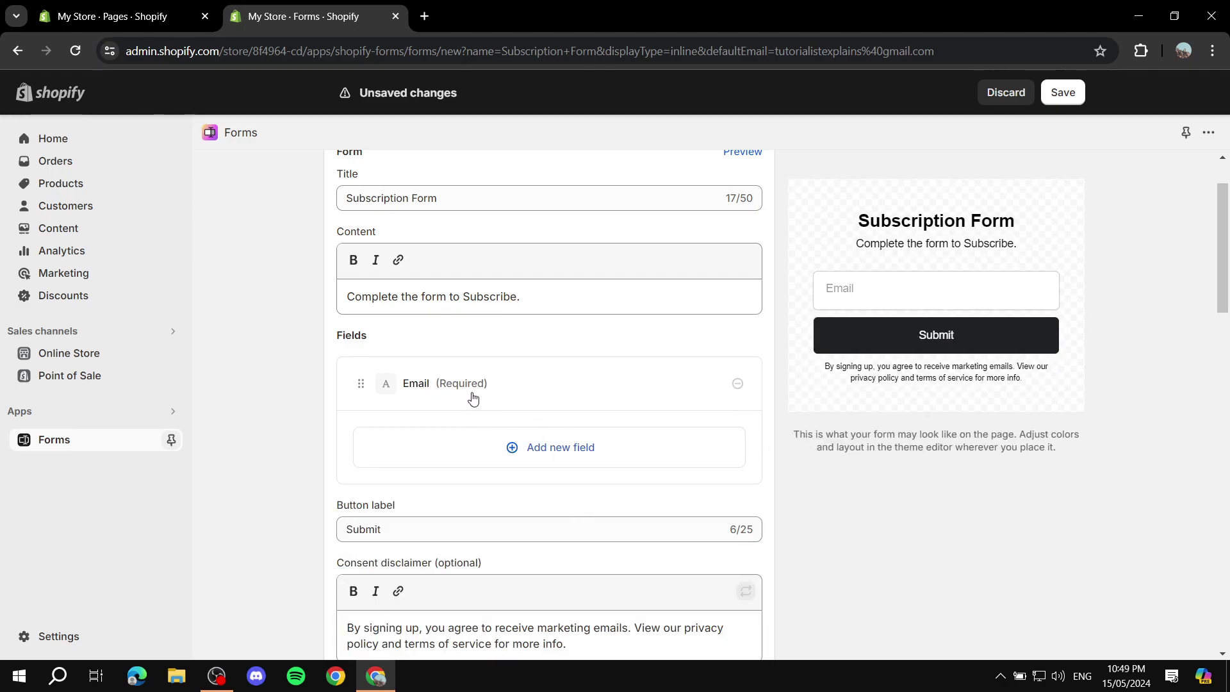
Add a First name field to the form as a required field and move it above Email.
click(560, 450)
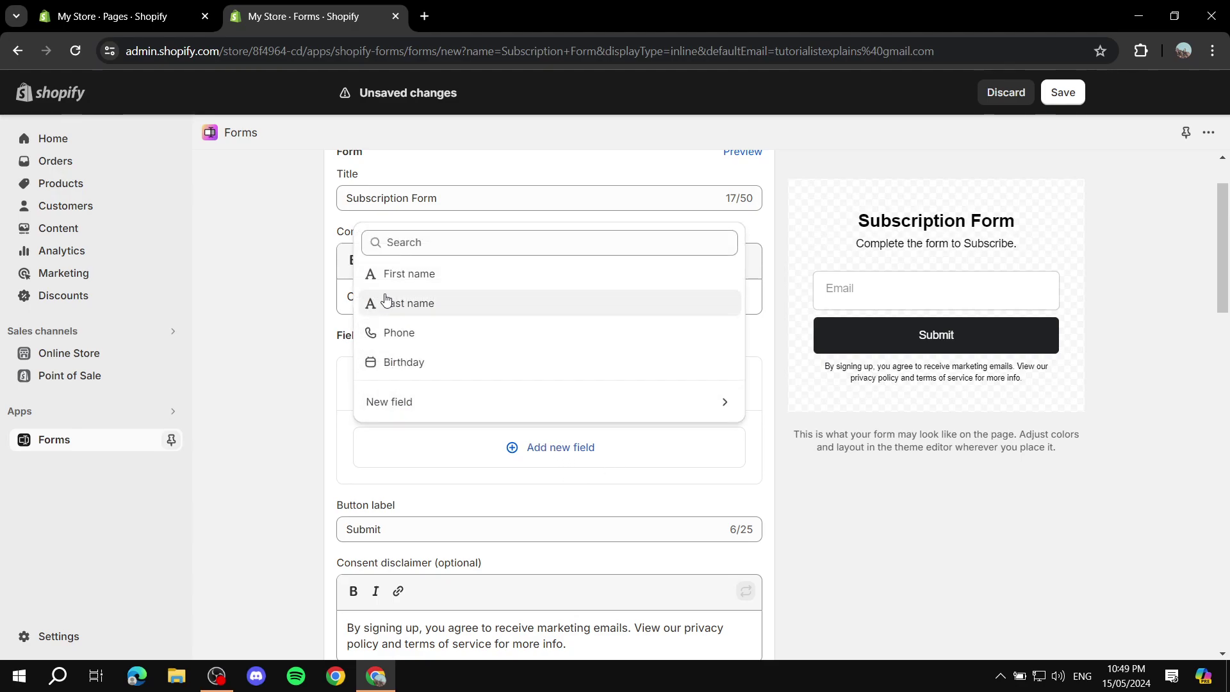
click(405, 278)
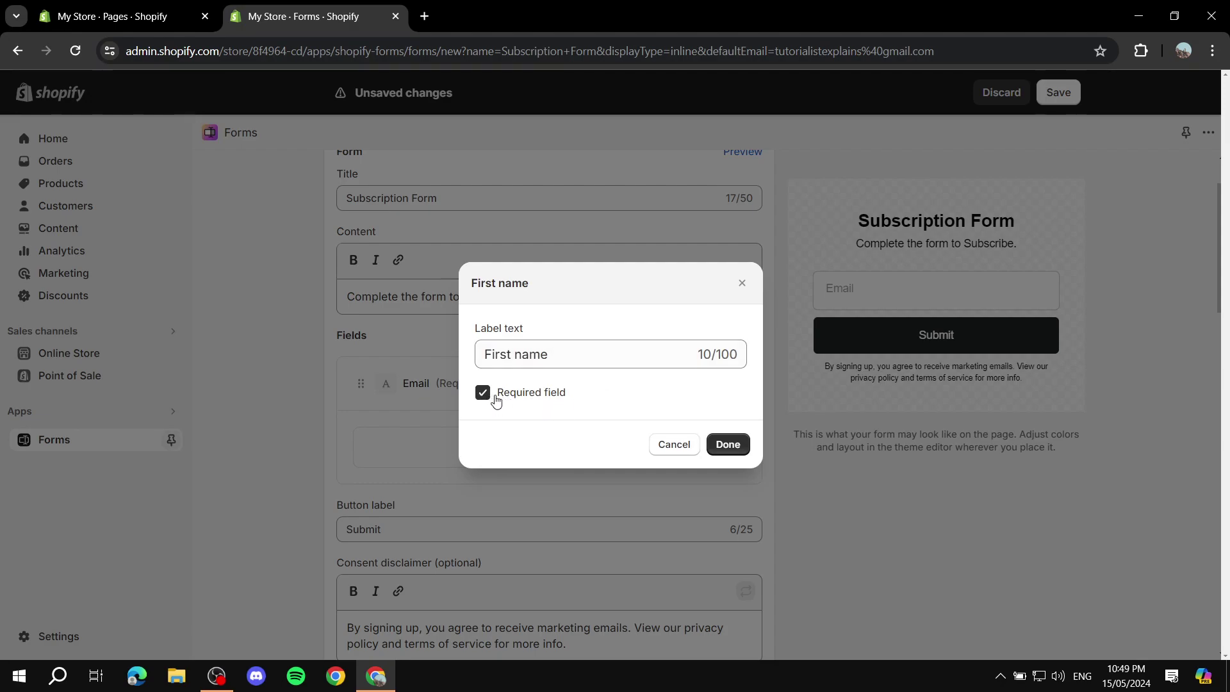
click(721, 444)
click(741, 444)
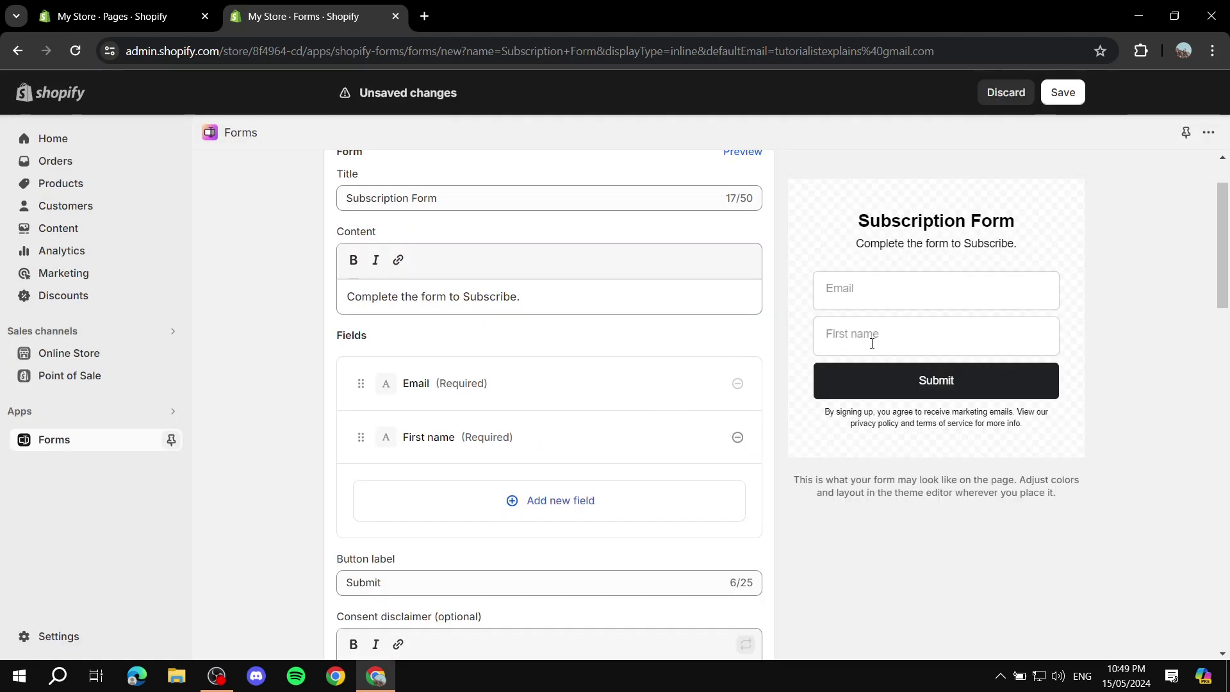
drag(361, 437, 764, 384)
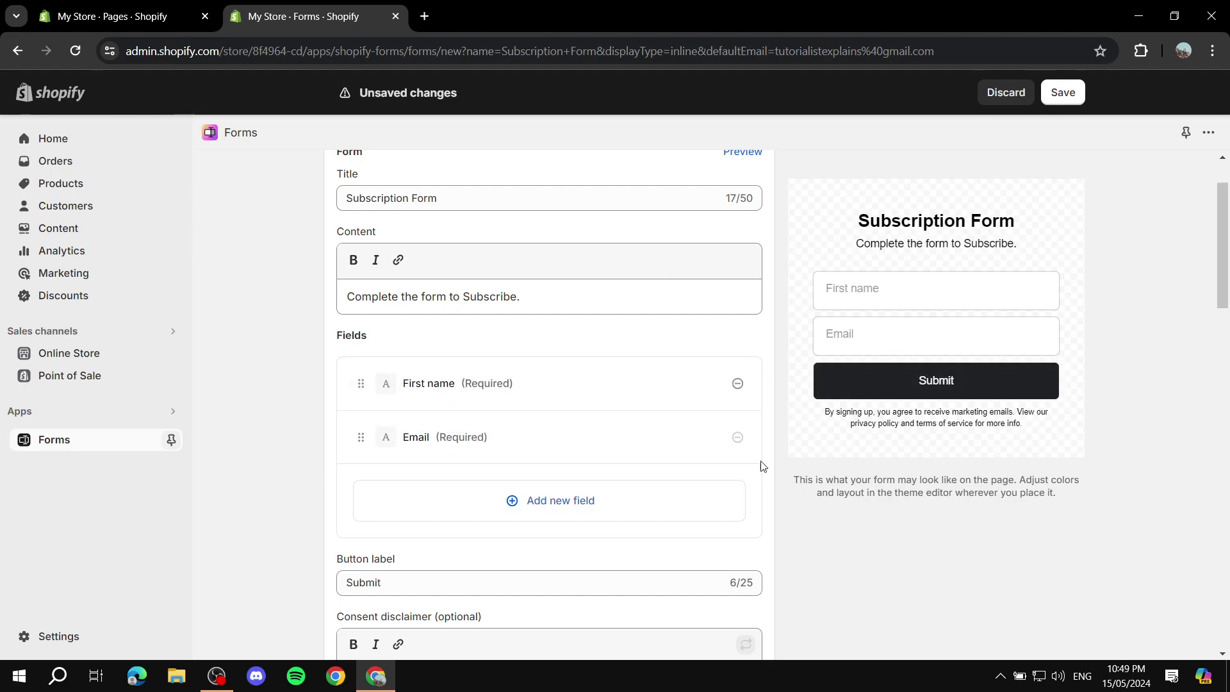
click(574, 500)
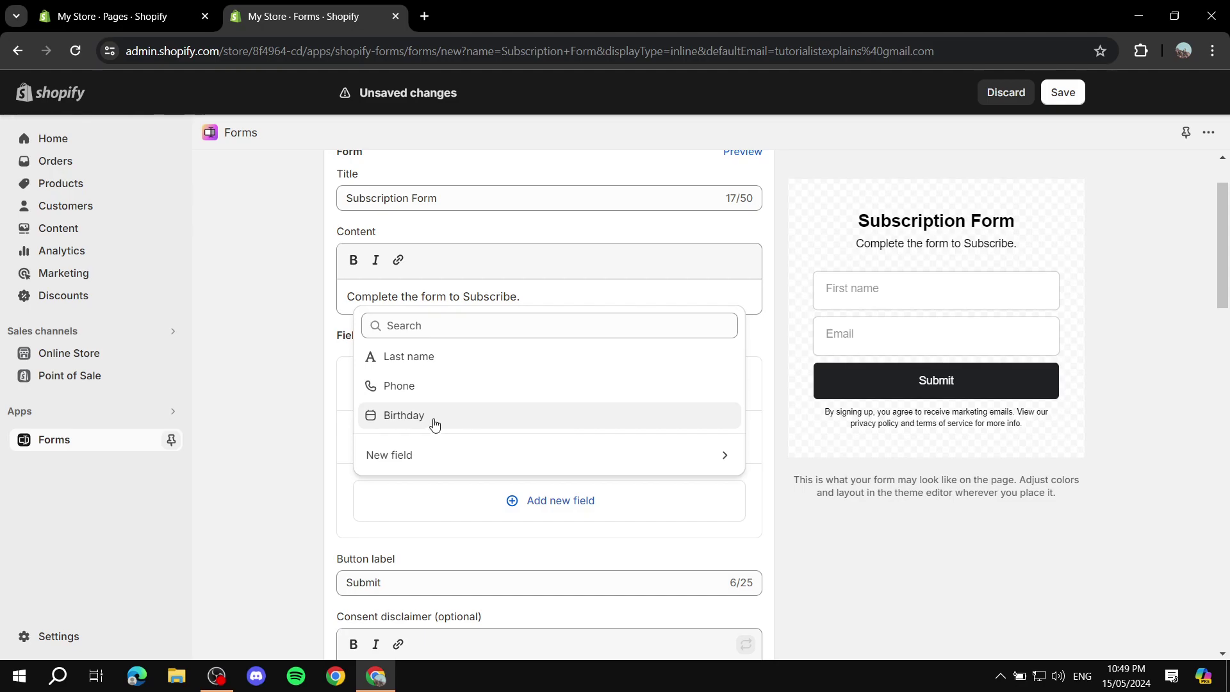
click(405, 417)
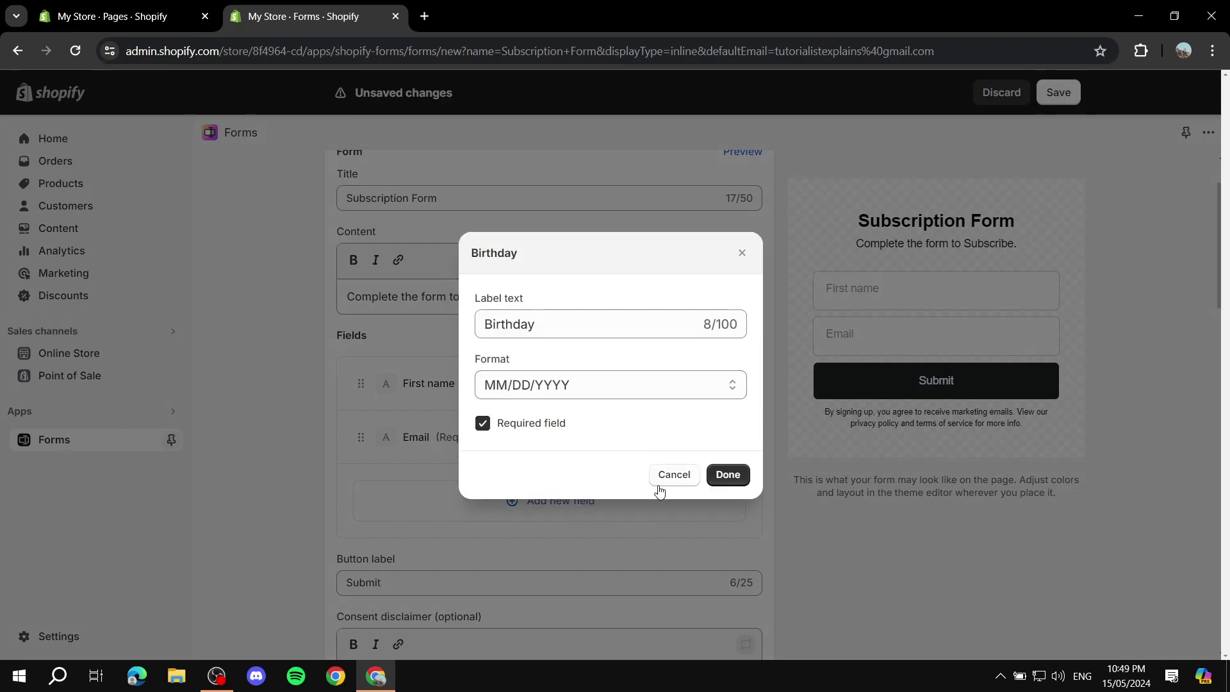
click(674, 475)
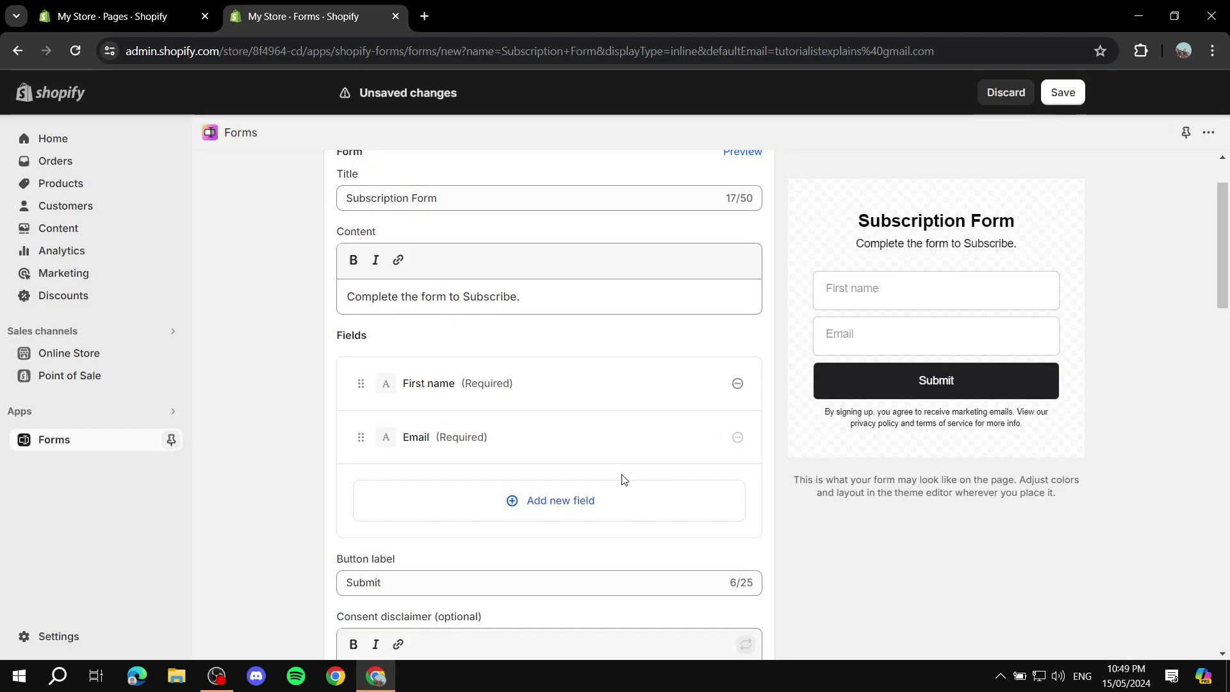
Create a new dropdown list field for the form with the label "How did you hear about us".
click(564, 505)
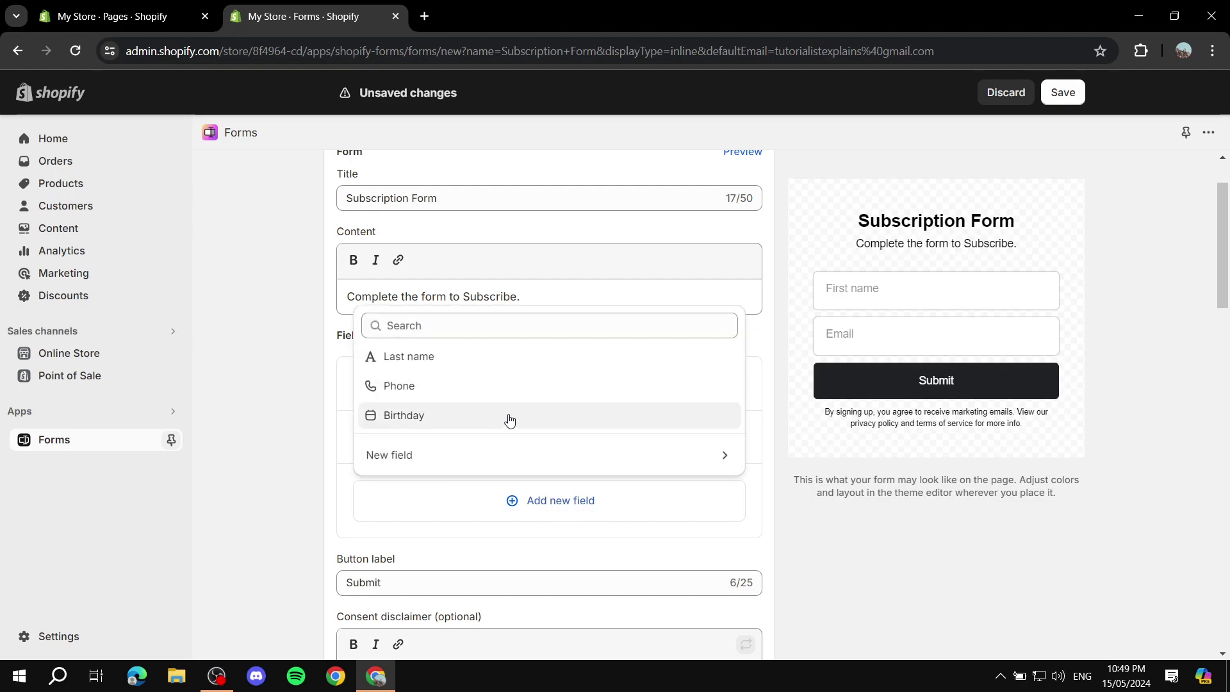
click(471, 465)
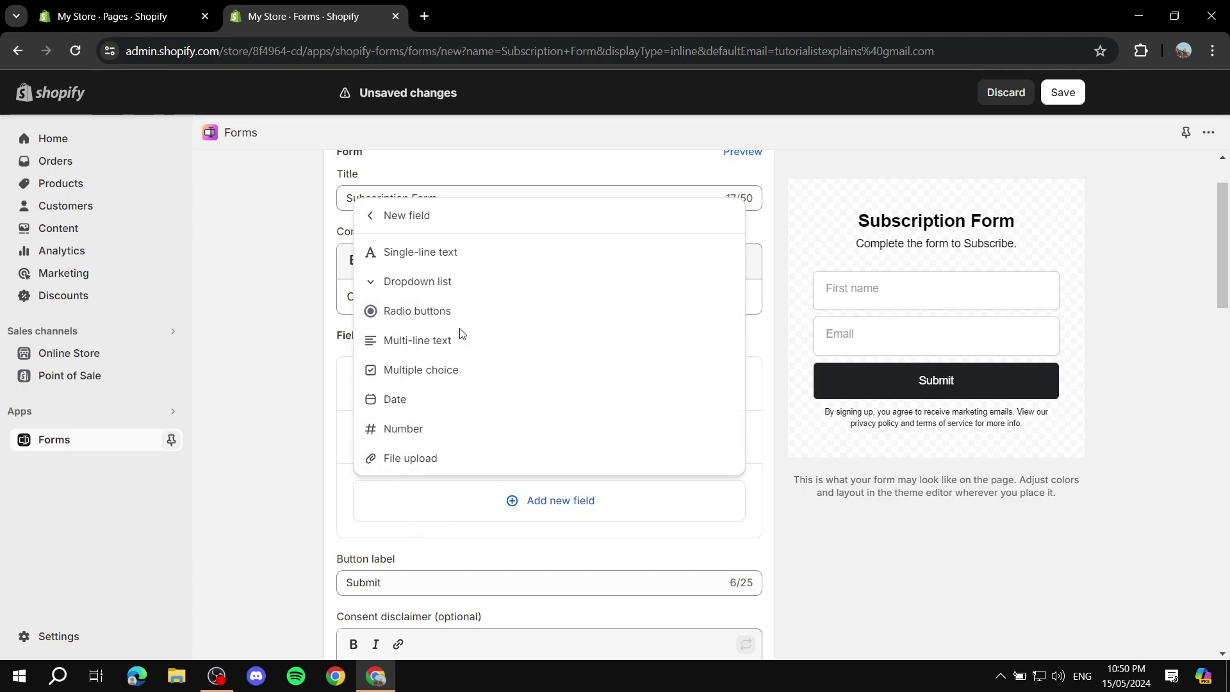
click(422, 283)
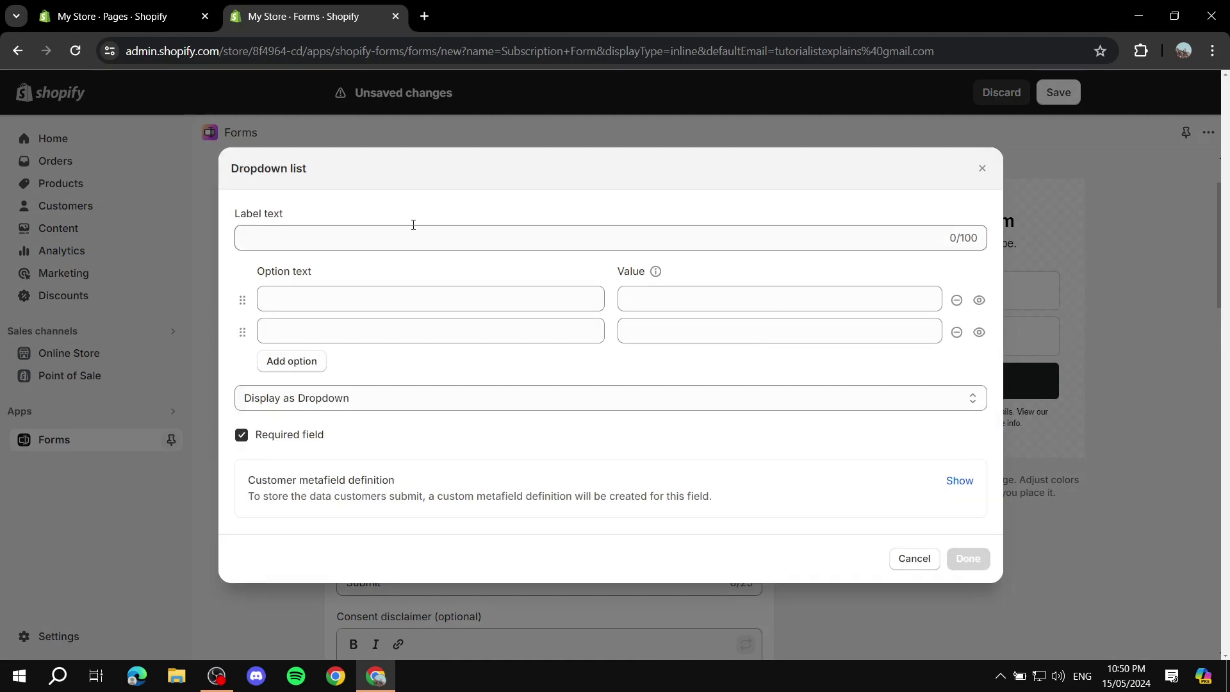
click(418, 236)
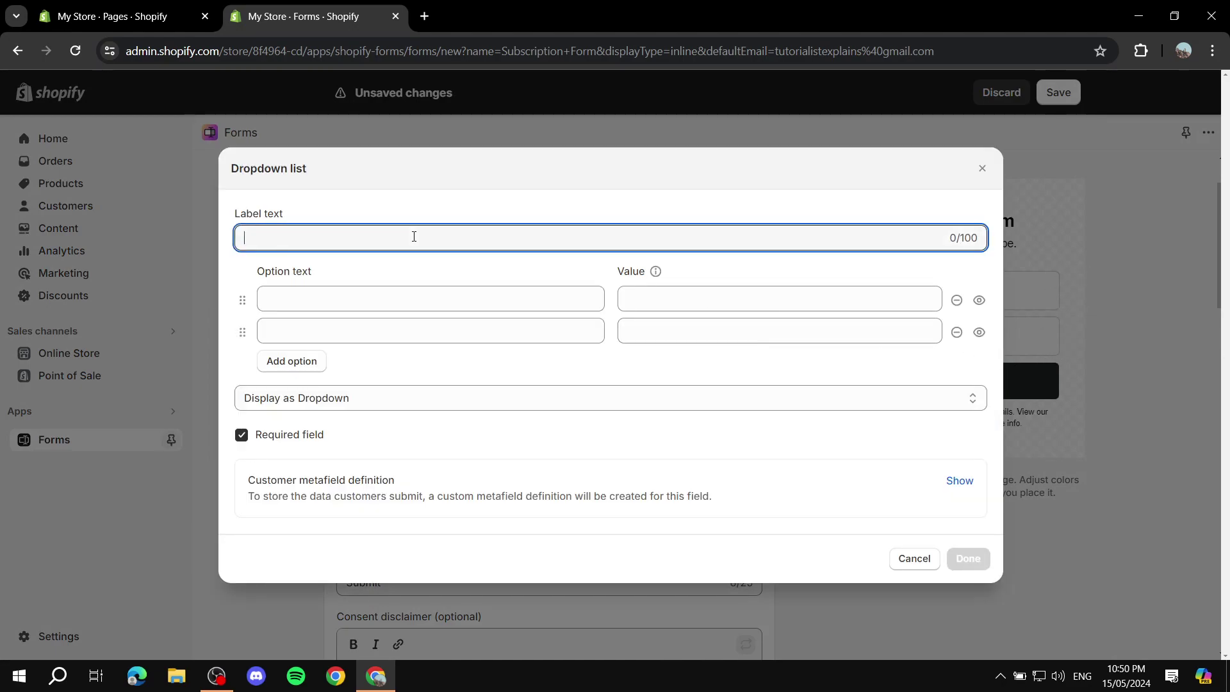
text(How did you hear about us)
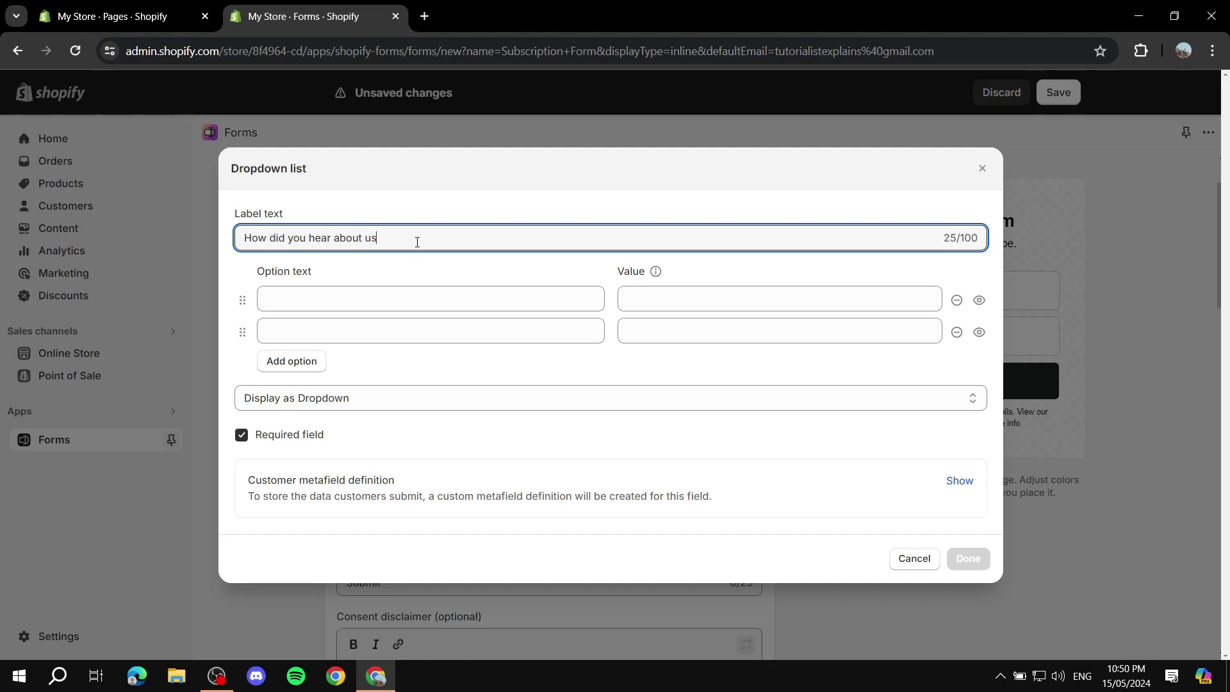
Give the list Option 1 with value Option 2 and Option 3 with value Option 4, keep it displayed as Dropdown, and finish the field.
click(374, 295)
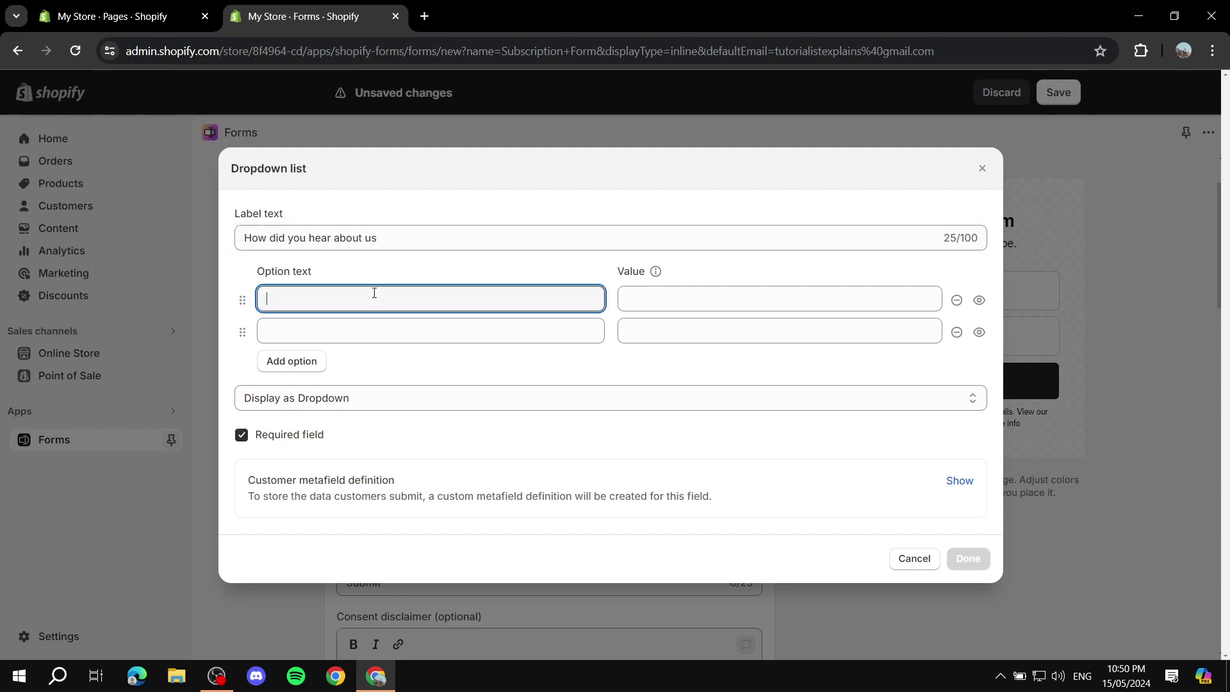
text(Option 1)
key(Tab)
text(O)
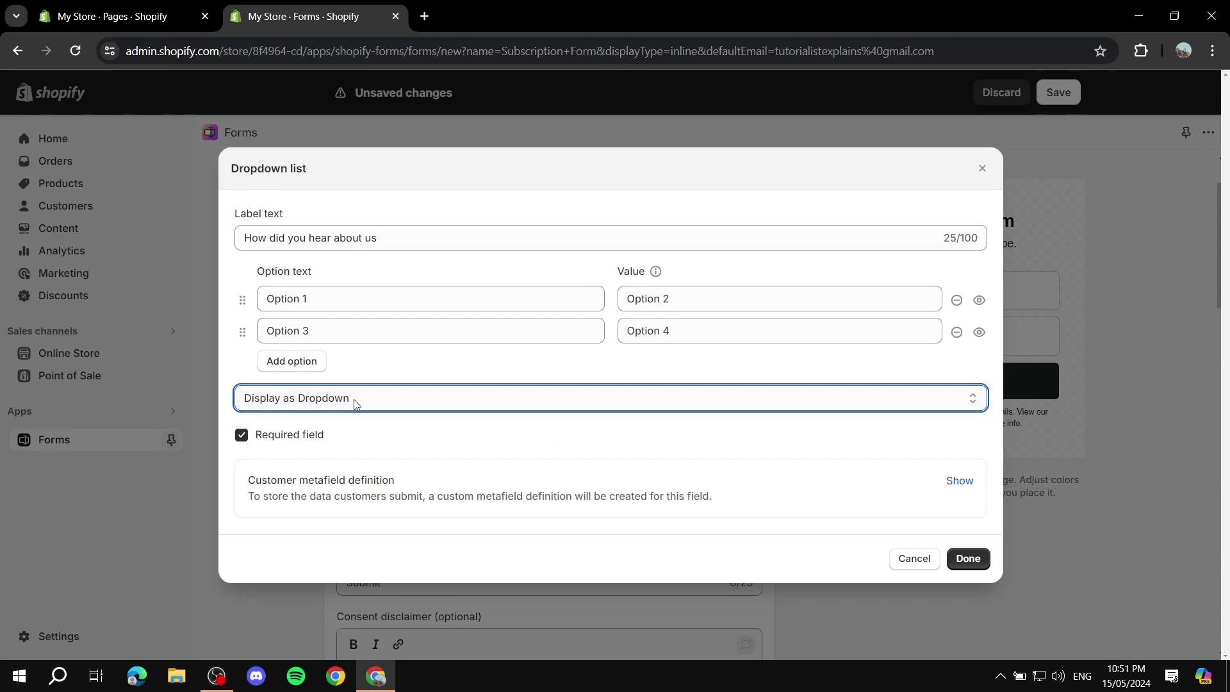
click(380, 400)
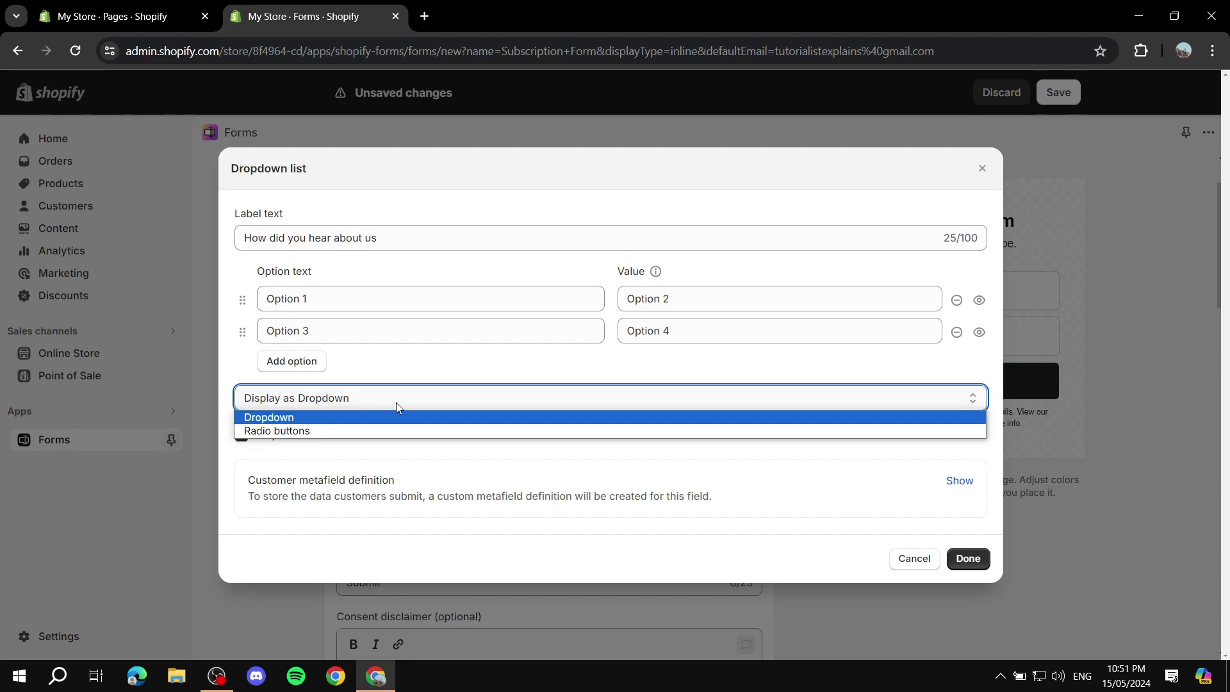
click(441, 417)
click(967, 558)
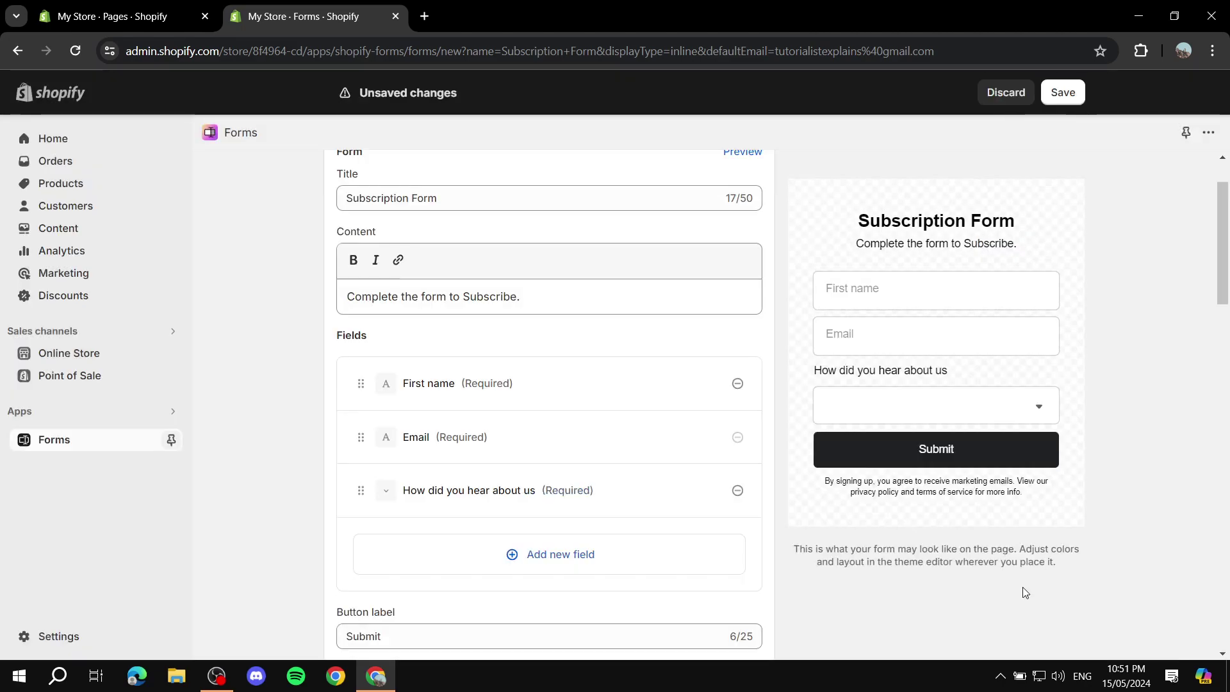
Check the choices of the "How did you hear about us" dropdown in the form preview.
click(1024, 405)
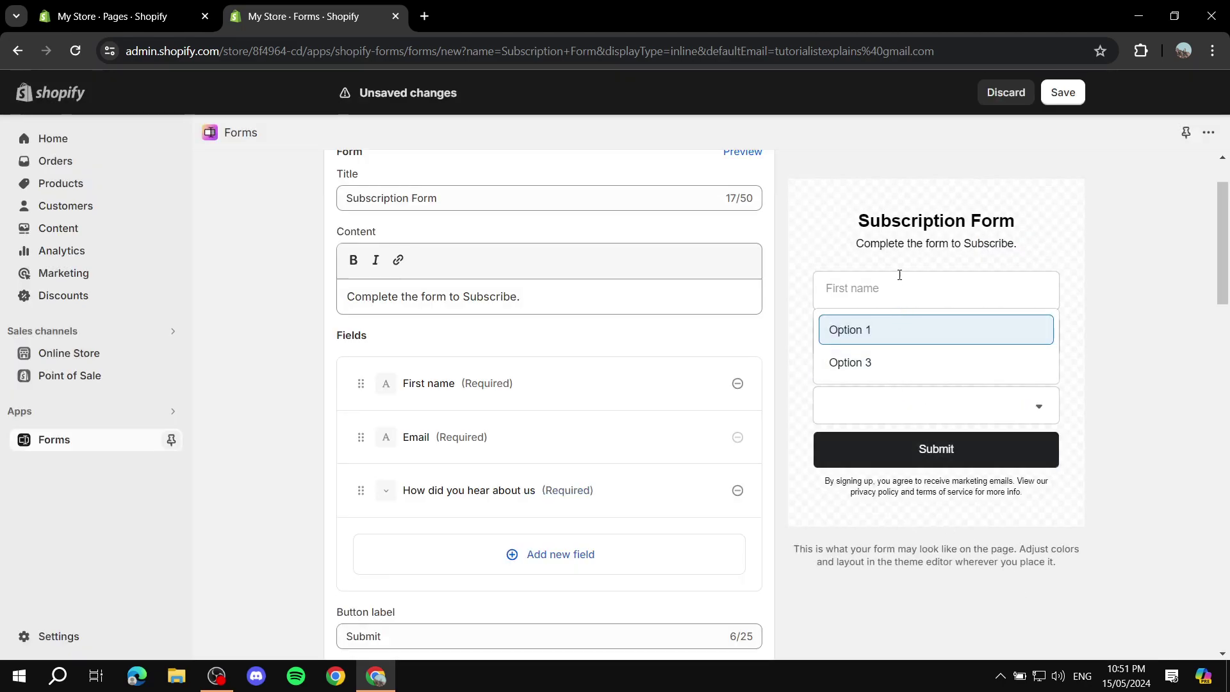
scroll(915, 357, down, 4)
scroll(939, 392, up, 2)
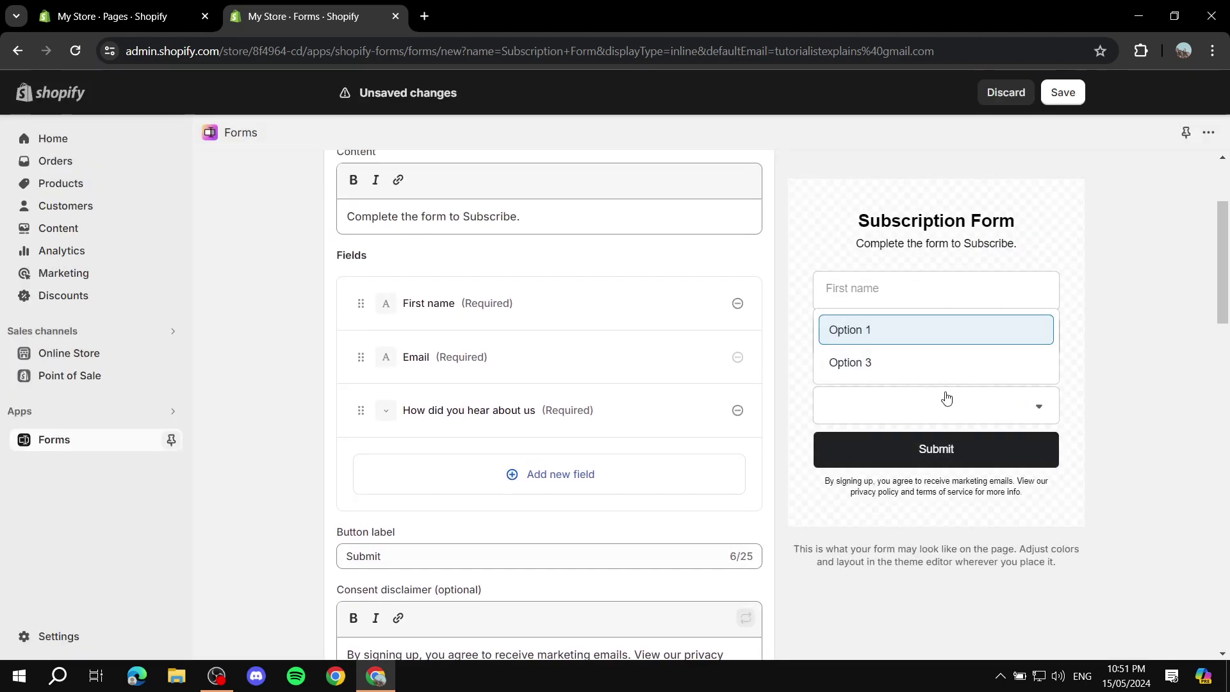
click(1035, 407)
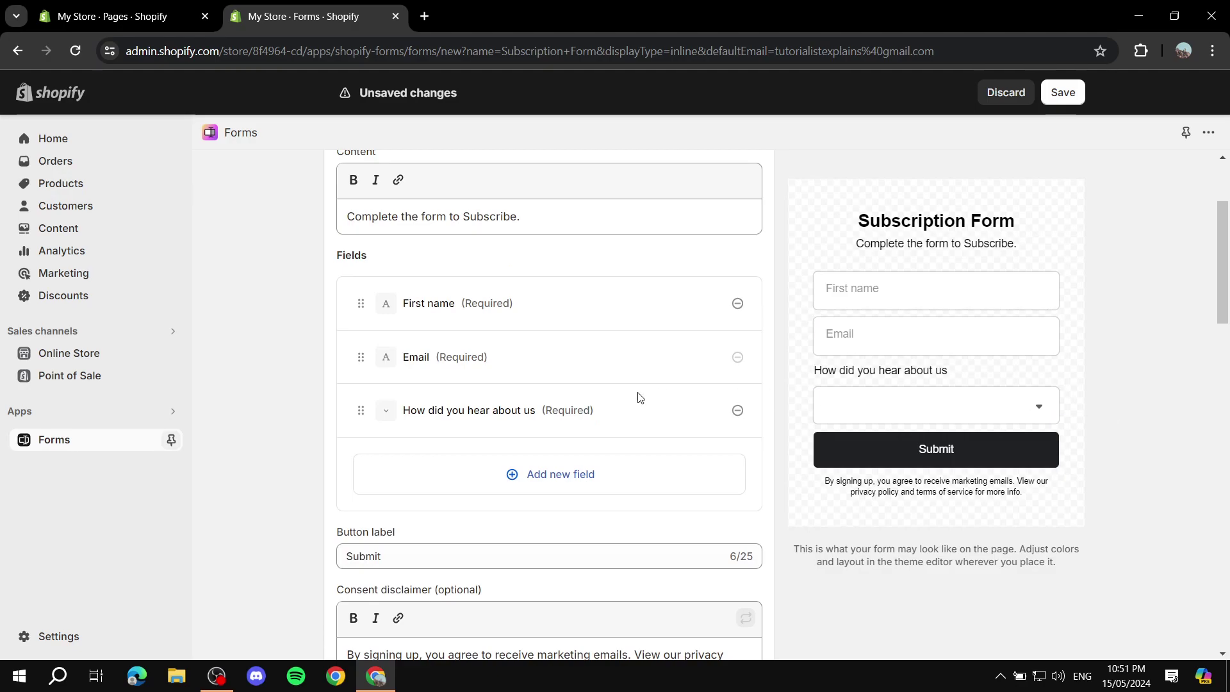
Change the form's button label to "Subscribe".
scroll(639, 396, down, 3)
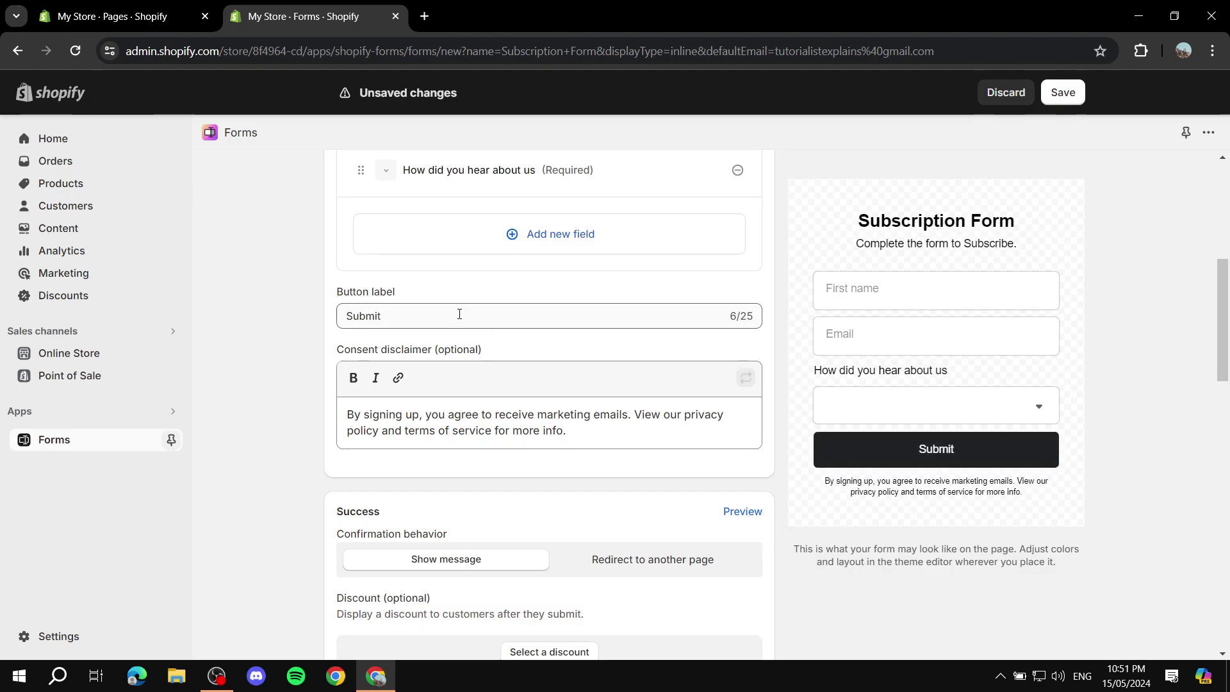
drag(457, 315, 254, 307)
text(Subscribe)
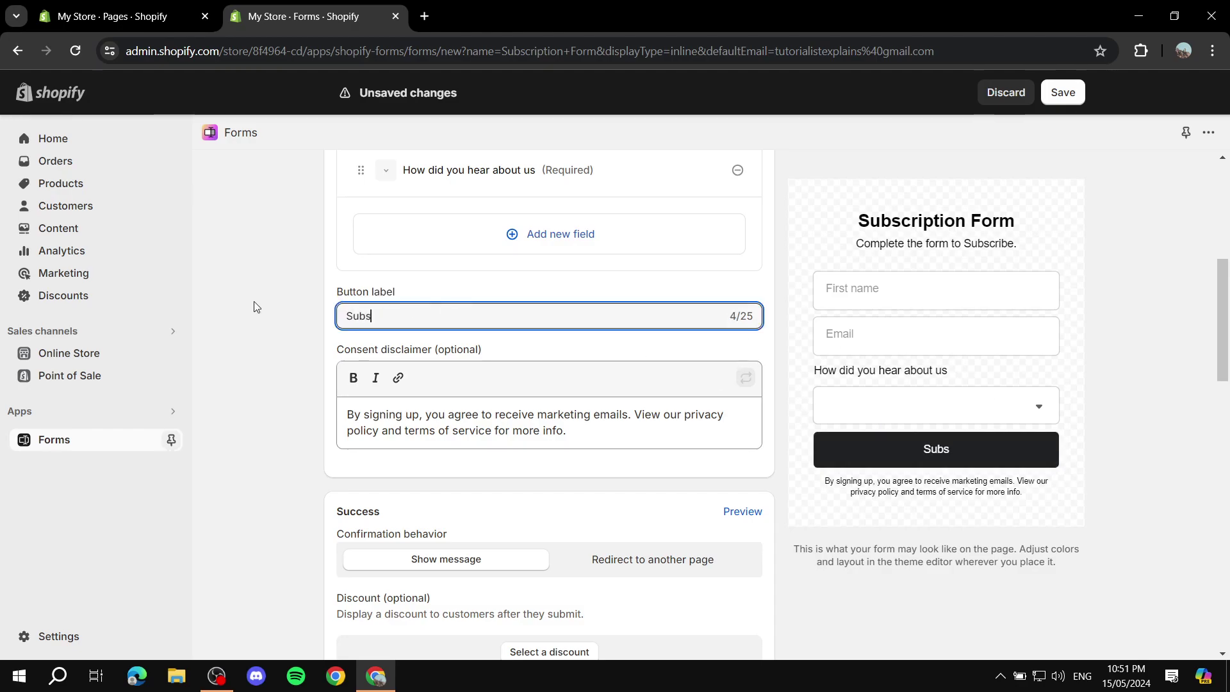
click(259, 312)
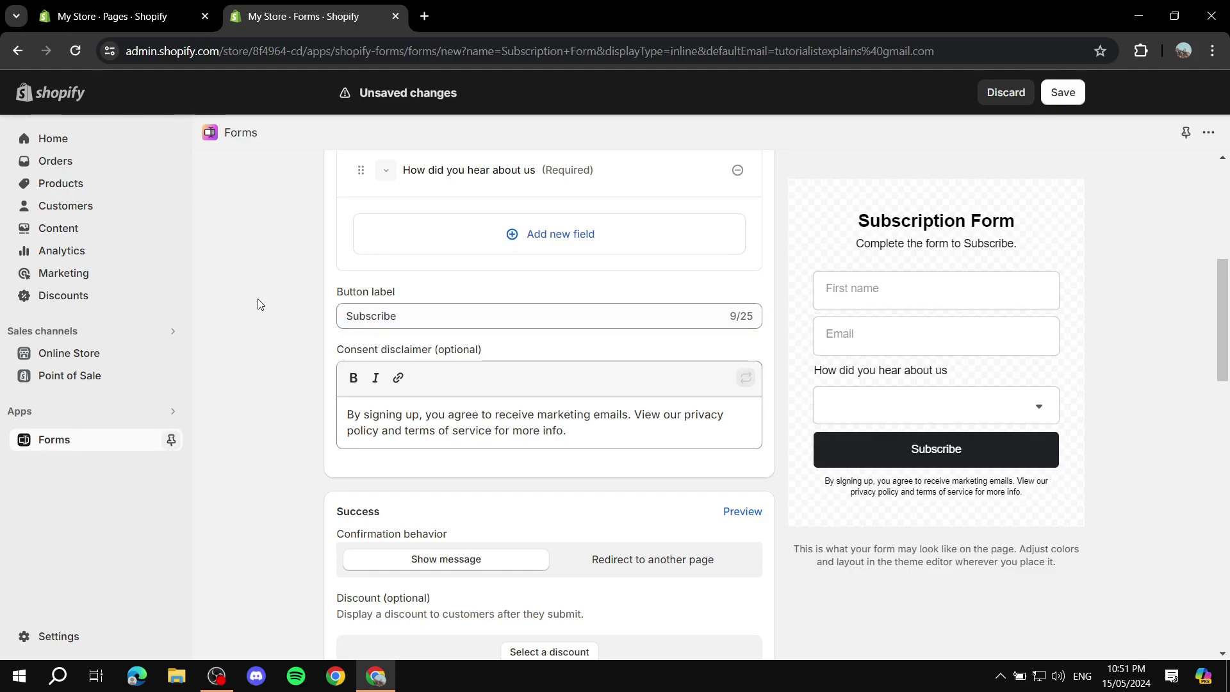
Clear the text of the form's optional consent disclaimer.
scroll(895, 444, down, 1)
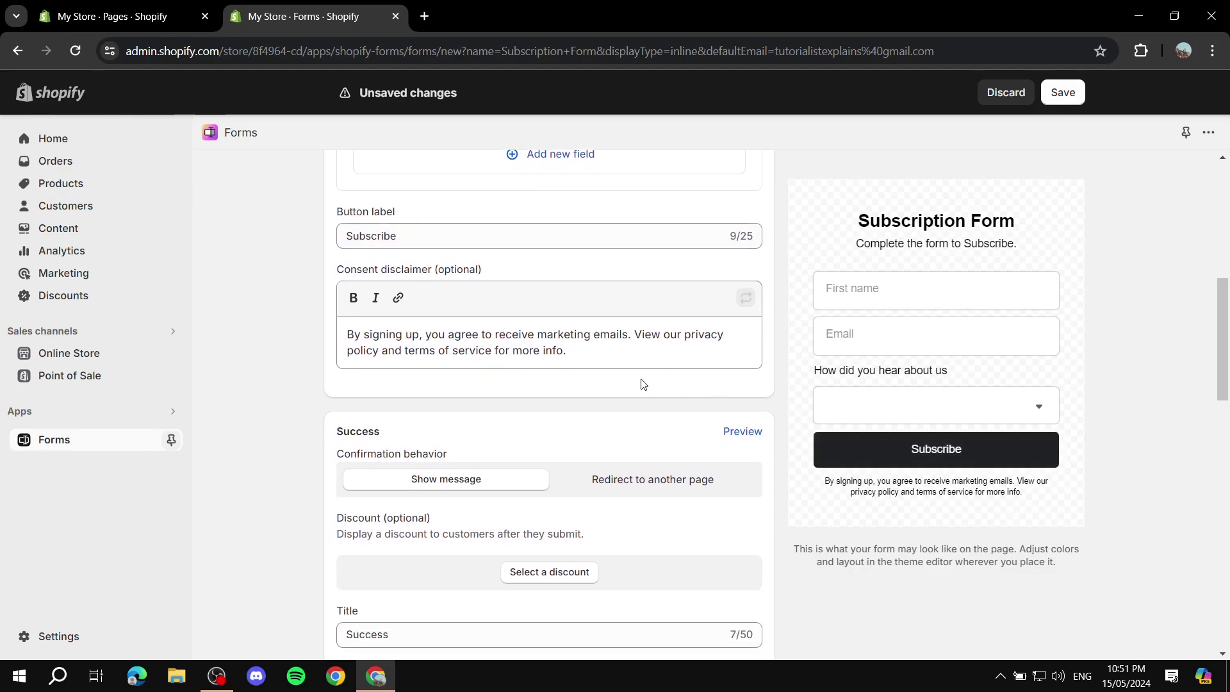
drag(595, 351, 279, 332)
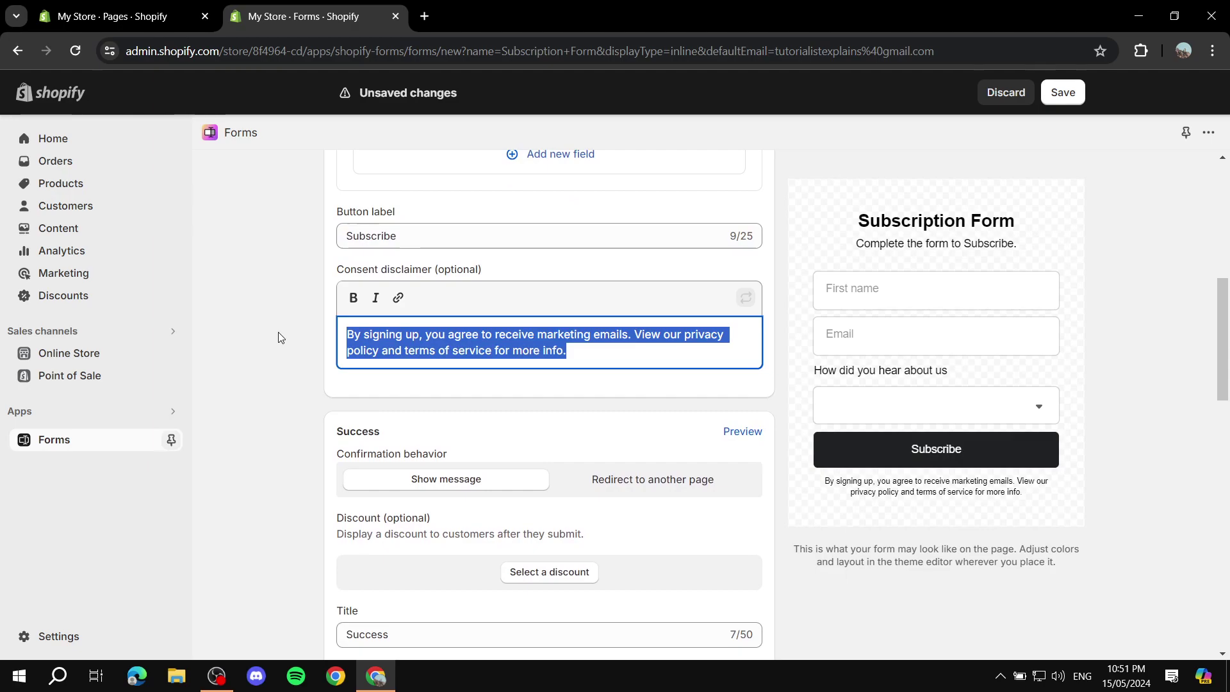
key(BackSpace)
click(171, 354)
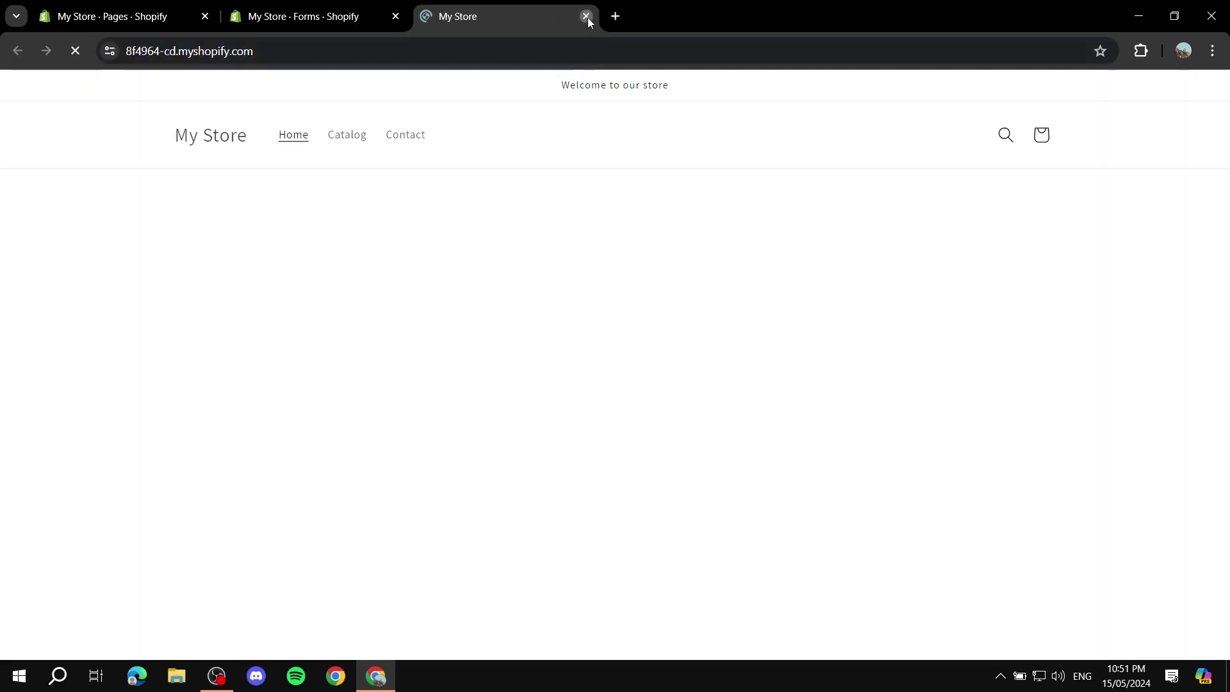
click(586, 16)
Review the form's Success settings, covering confirmation behavior, optional discount, title and content.
scroll(345, 372, down, 1)
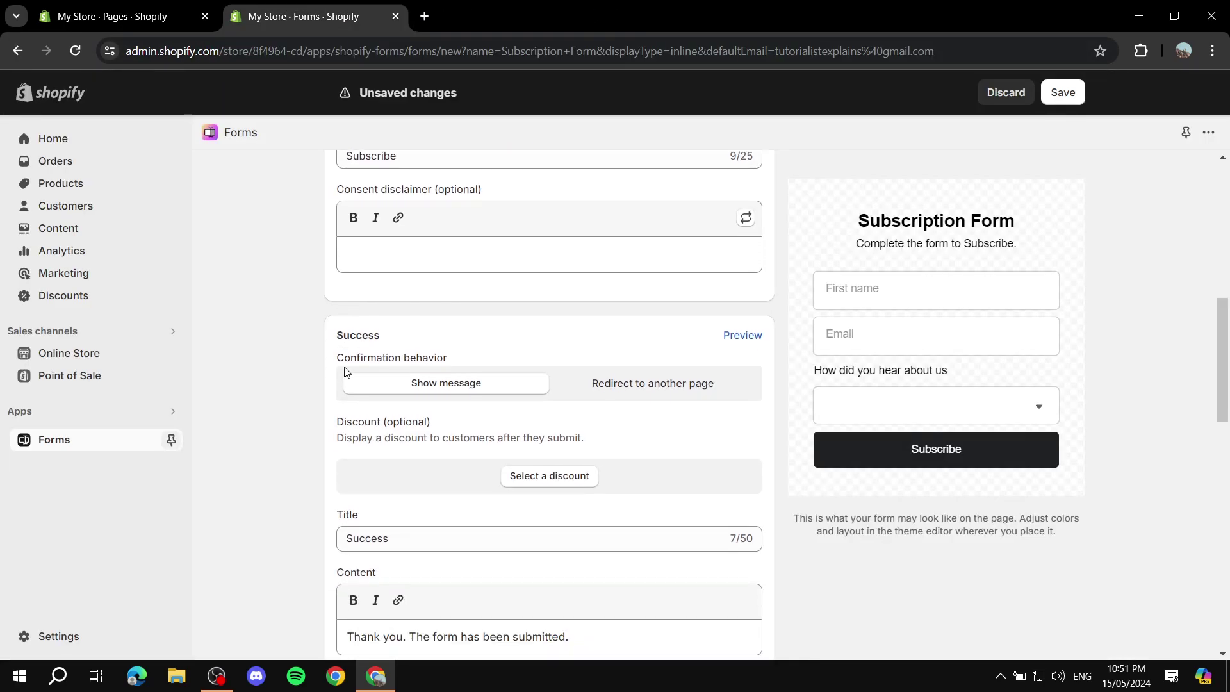
scroll(312, 379, down, 1)
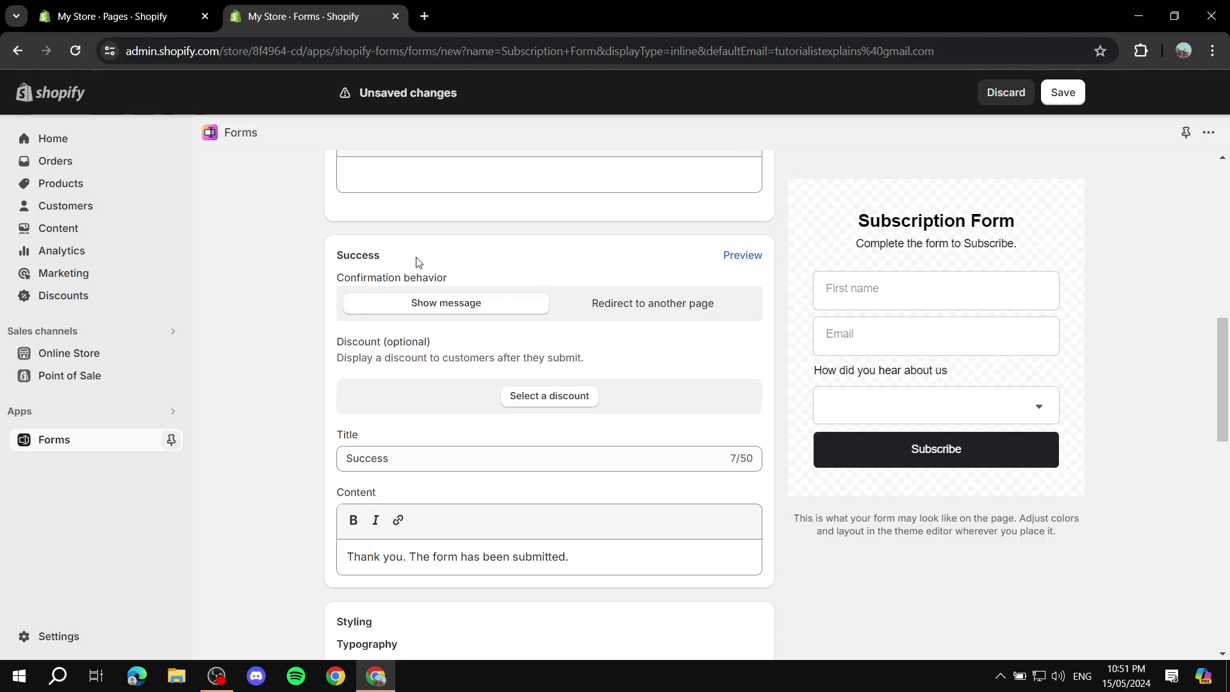
drag(332, 264, 378, 257)
click(651, 353)
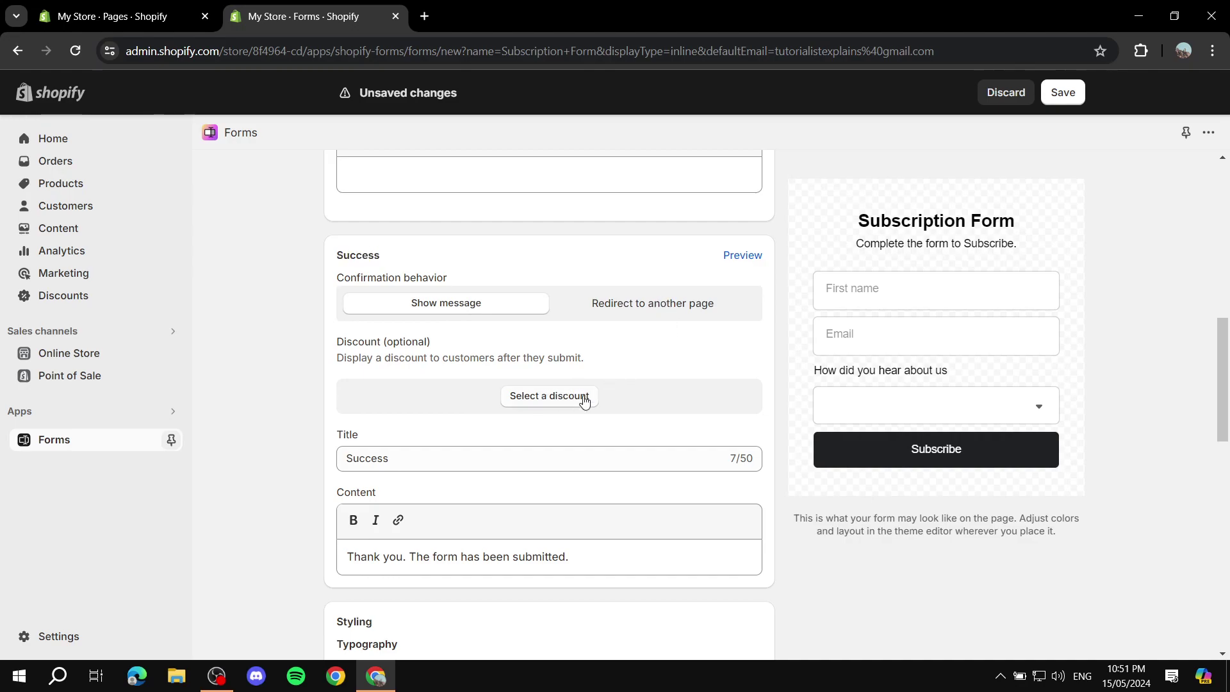
scroll(415, 395, down, 2)
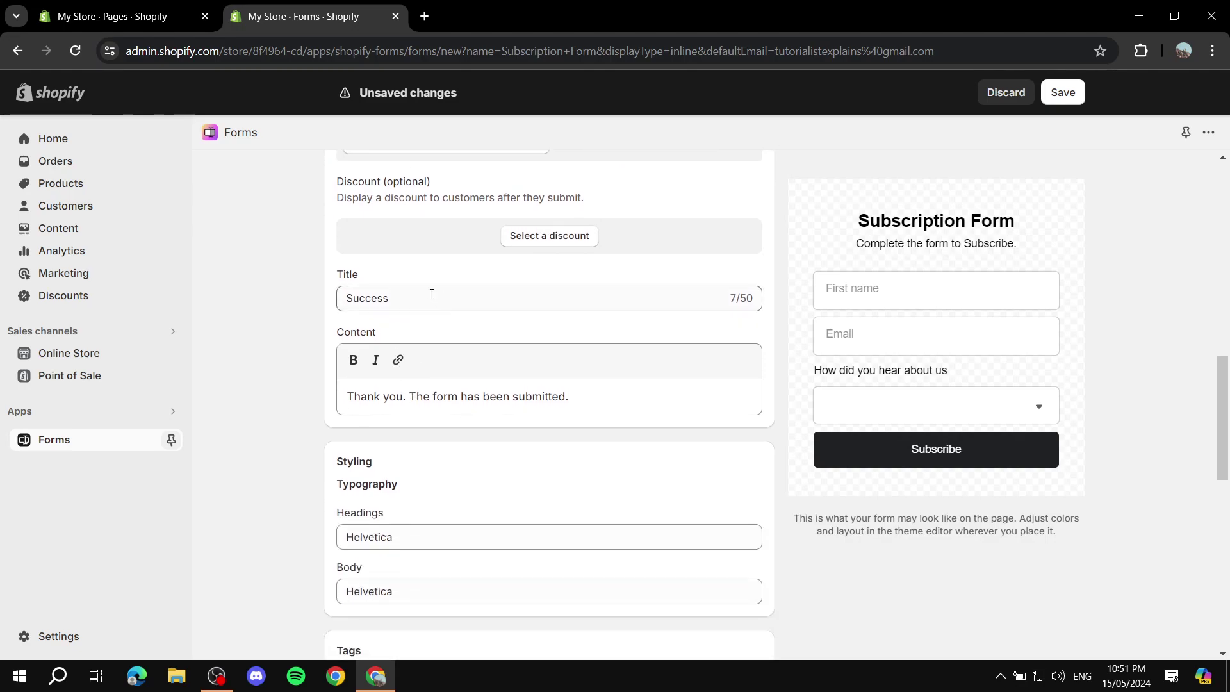
scroll(487, 264, down, 1)
scroll(439, 239, up, 1)
drag(325, 276, 399, 282)
click(509, 308)
Look through the available heading fonts in the form's typography settings, leaving the selection as it is.
scroll(511, 324, down, 3)
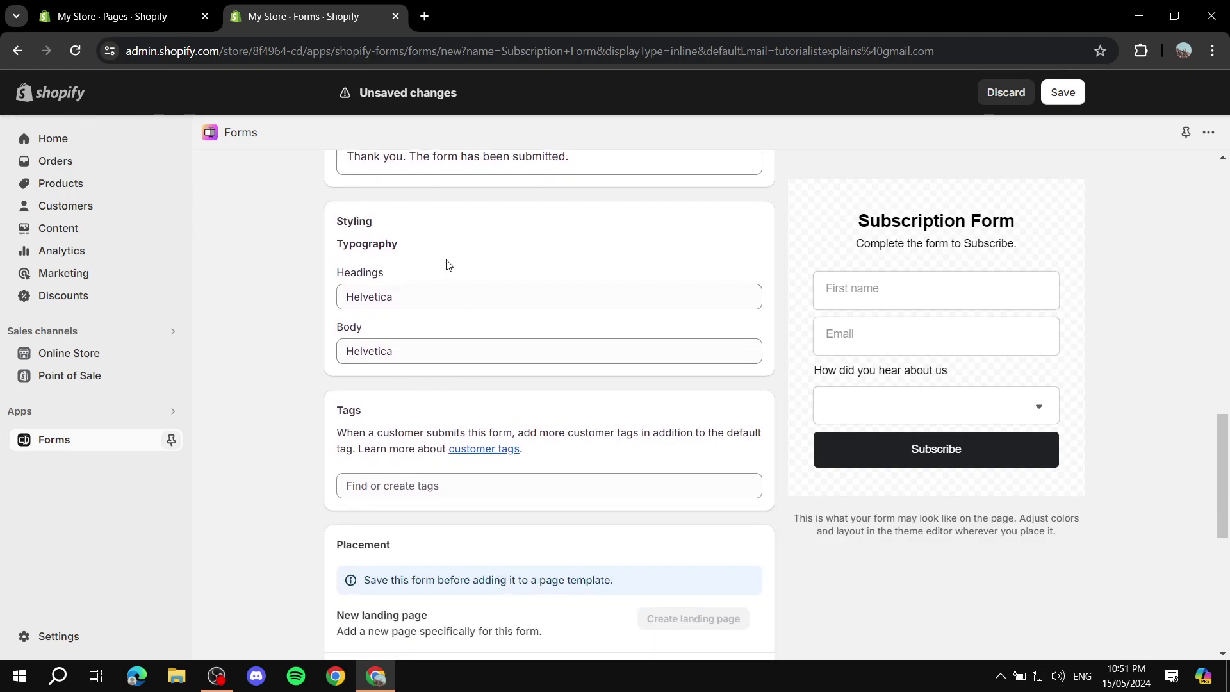
click(584, 303)
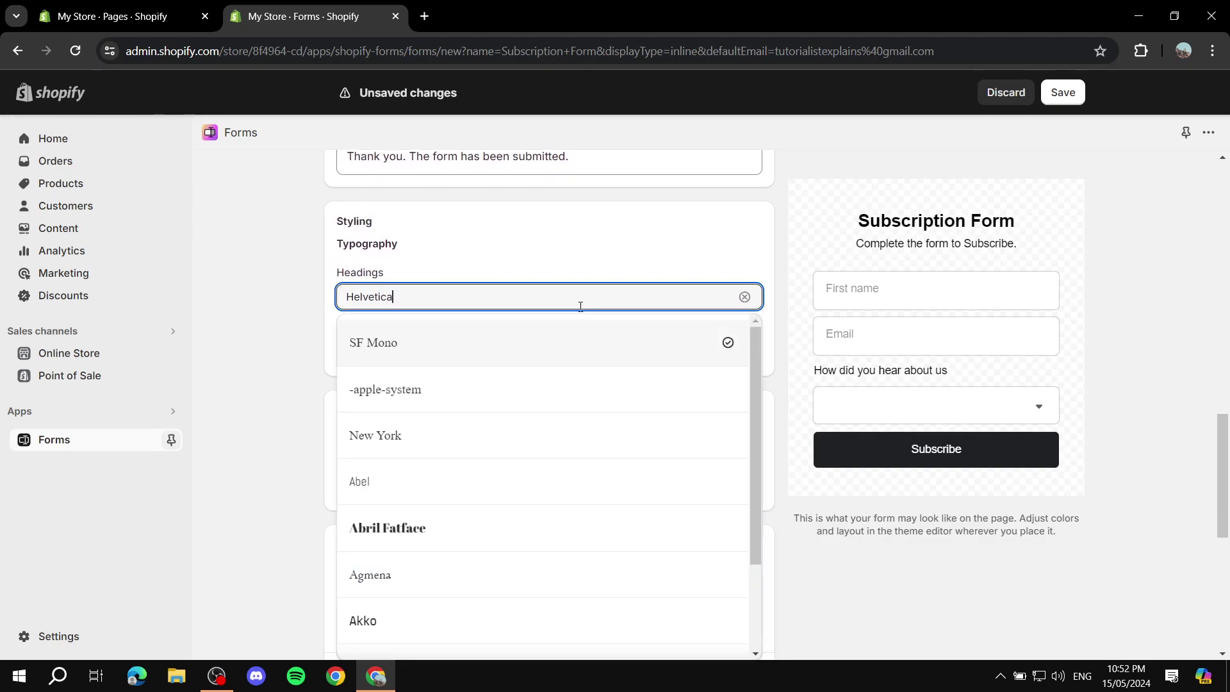
click(305, 313)
Enable email notifications for each submission to this form and check the recipient address.
scroll(305, 313, down, 1)
scroll(343, 331, down, 6)
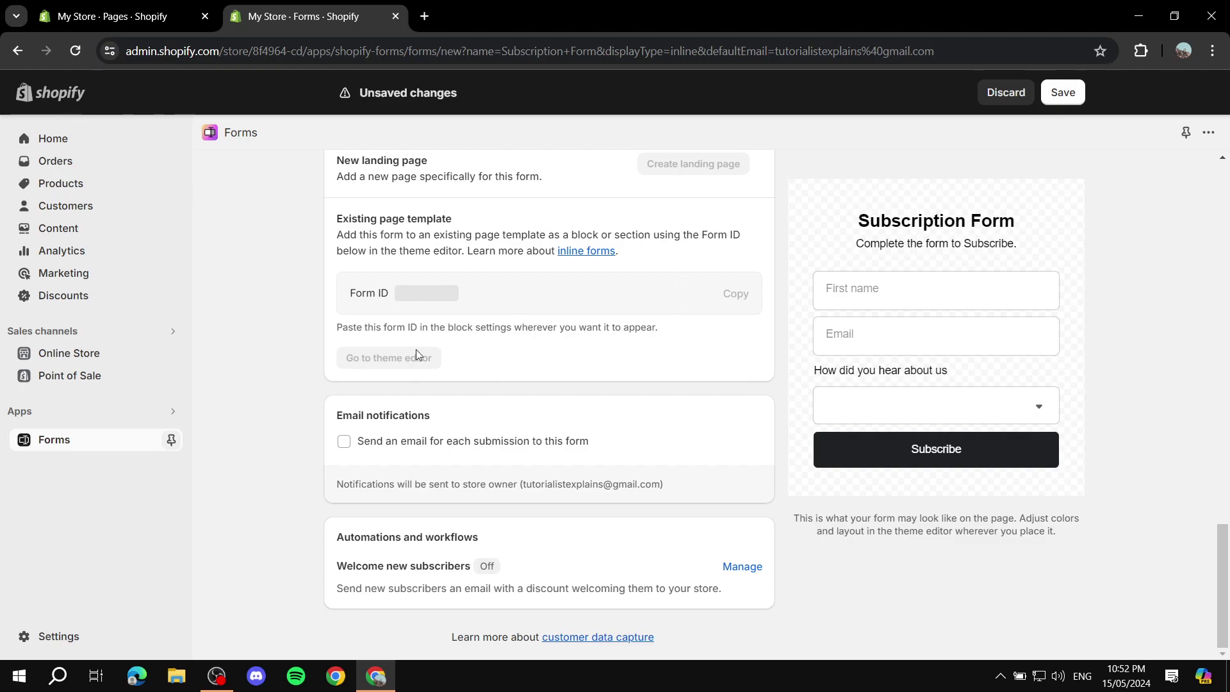
drag(324, 417, 448, 415)
click(417, 426)
click(345, 443)
drag(522, 485, 672, 491)
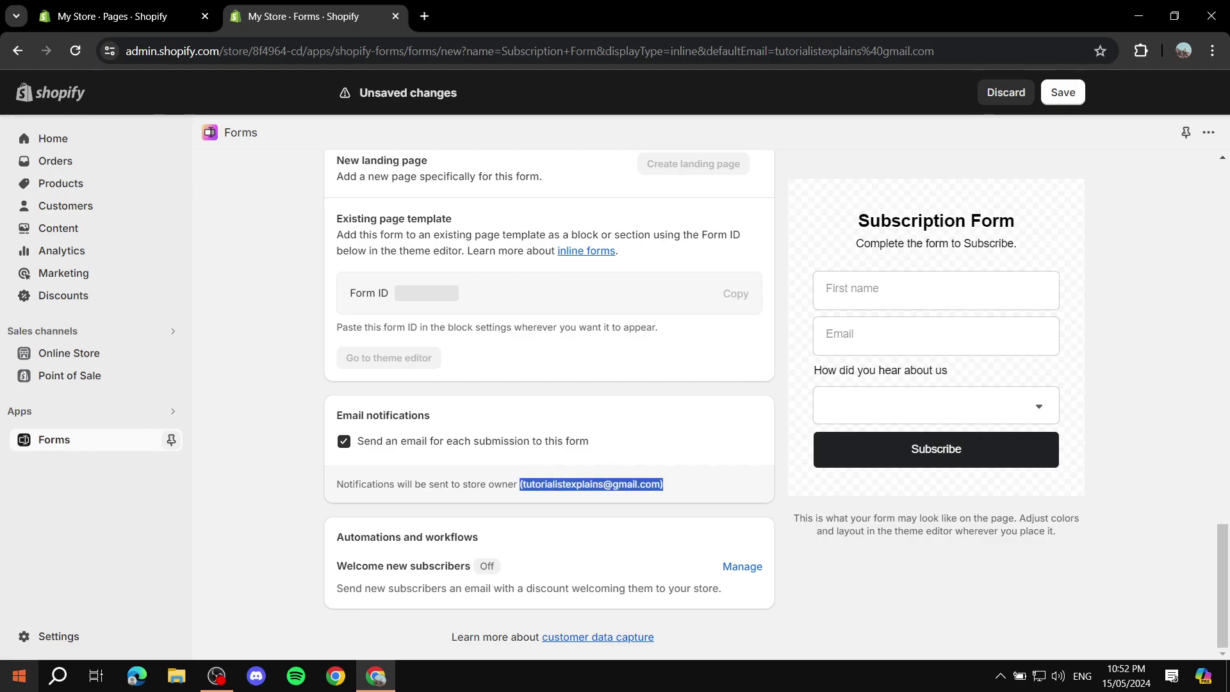
Check where the store email can be edited in the store details profile, and return to the form without changing it.
click(86, 5)
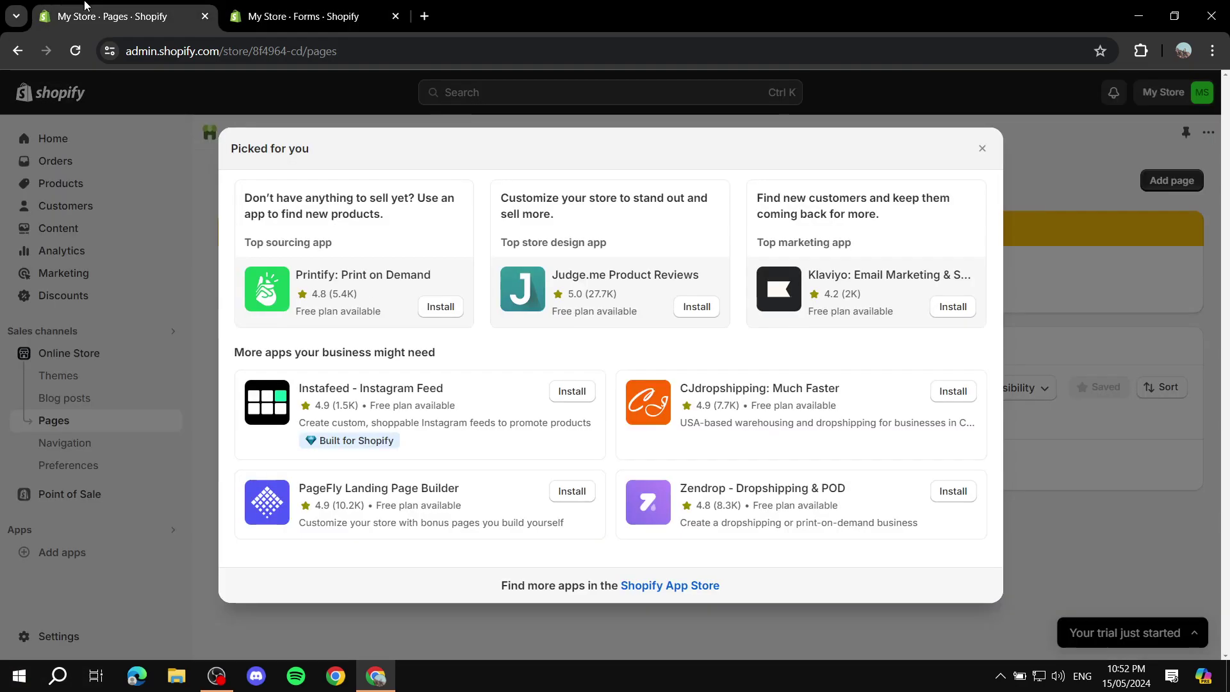
click(210, 464)
click(57, 638)
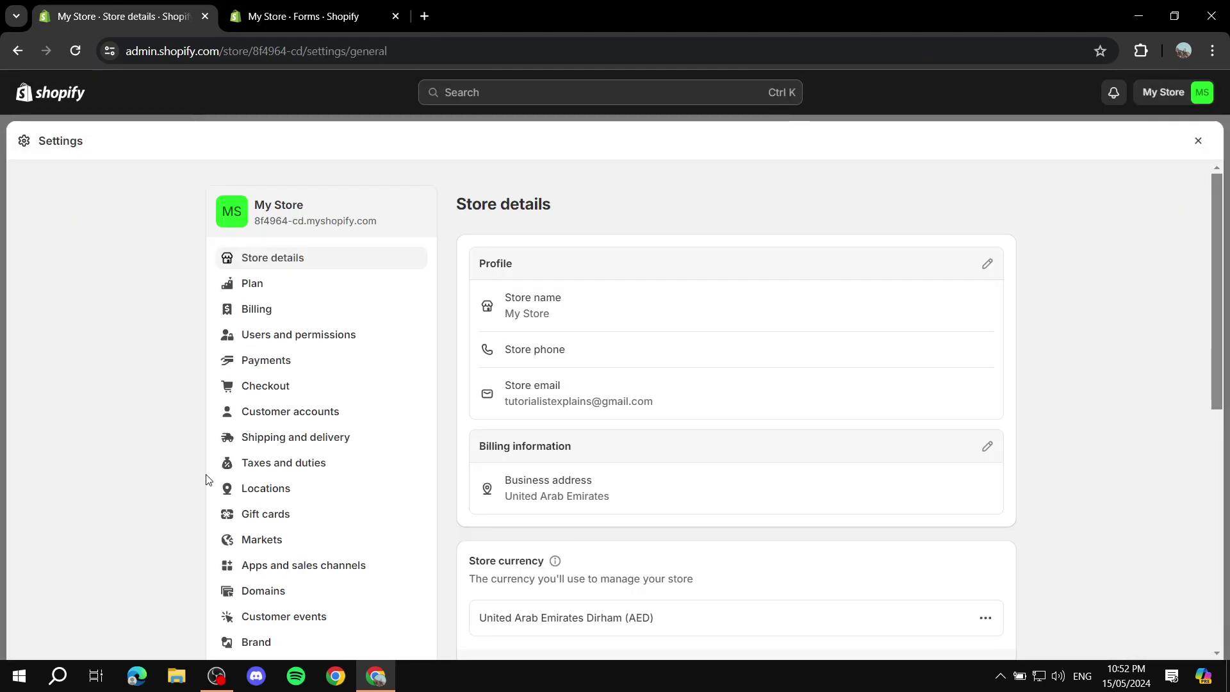
drag(506, 402, 653, 410)
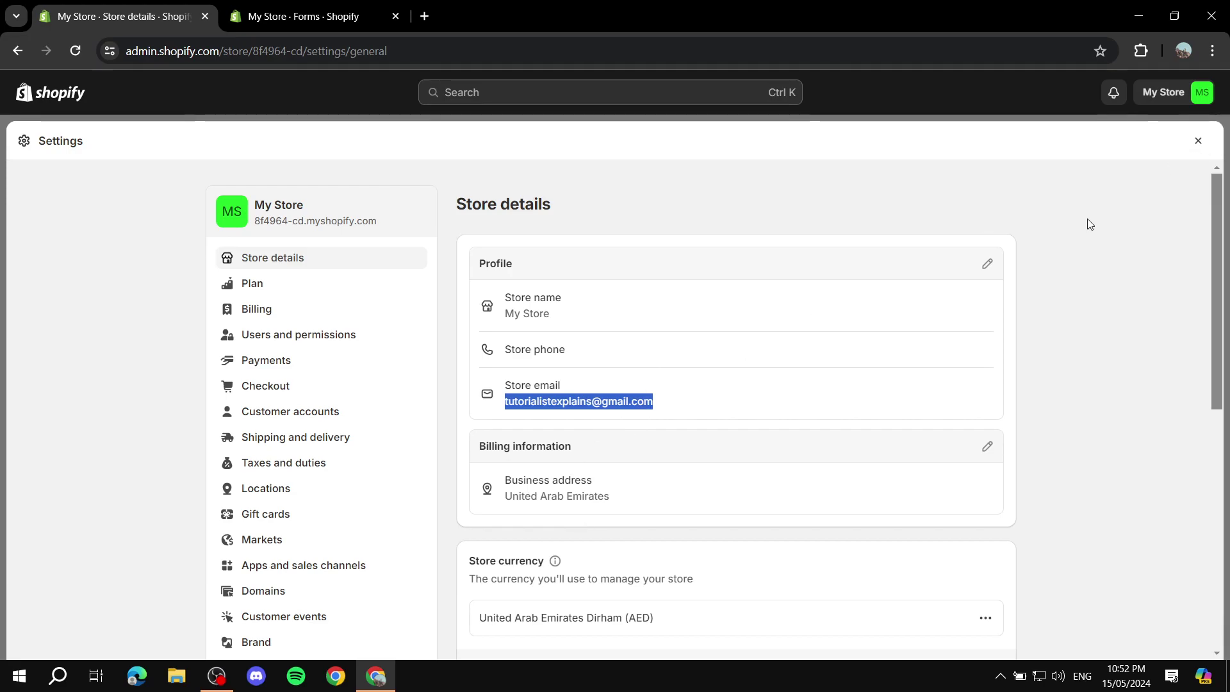
click(985, 265)
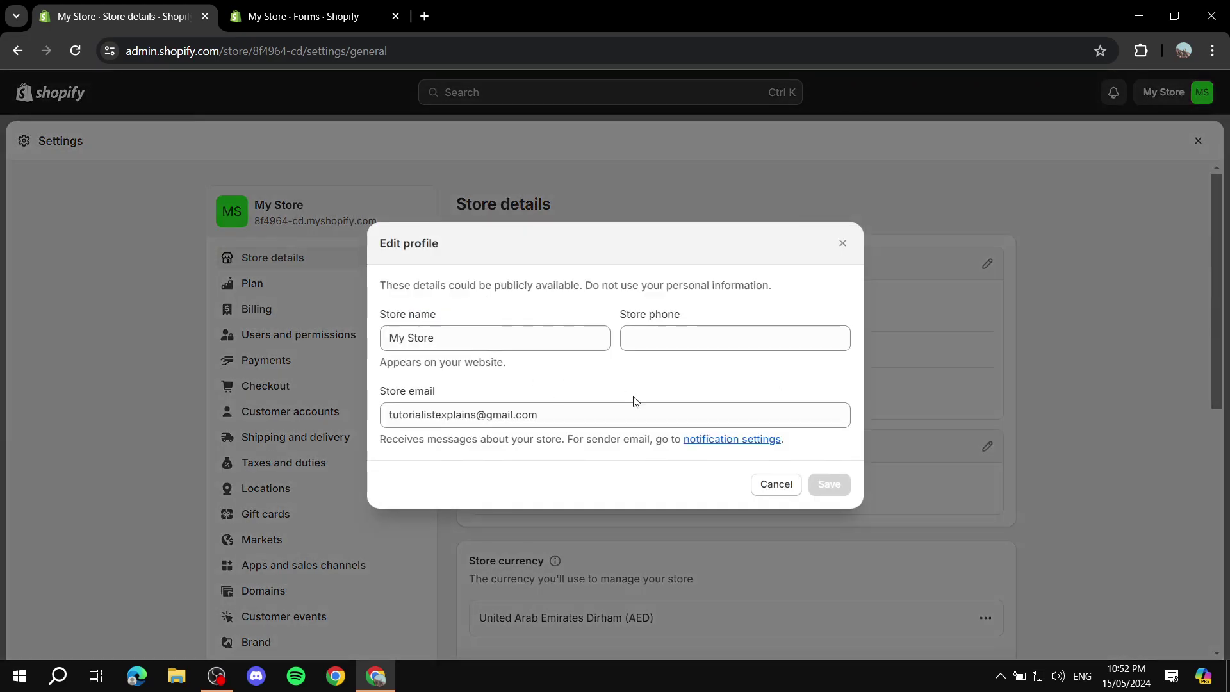
click(844, 241)
click(1198, 140)
key(ctrl+Tab)
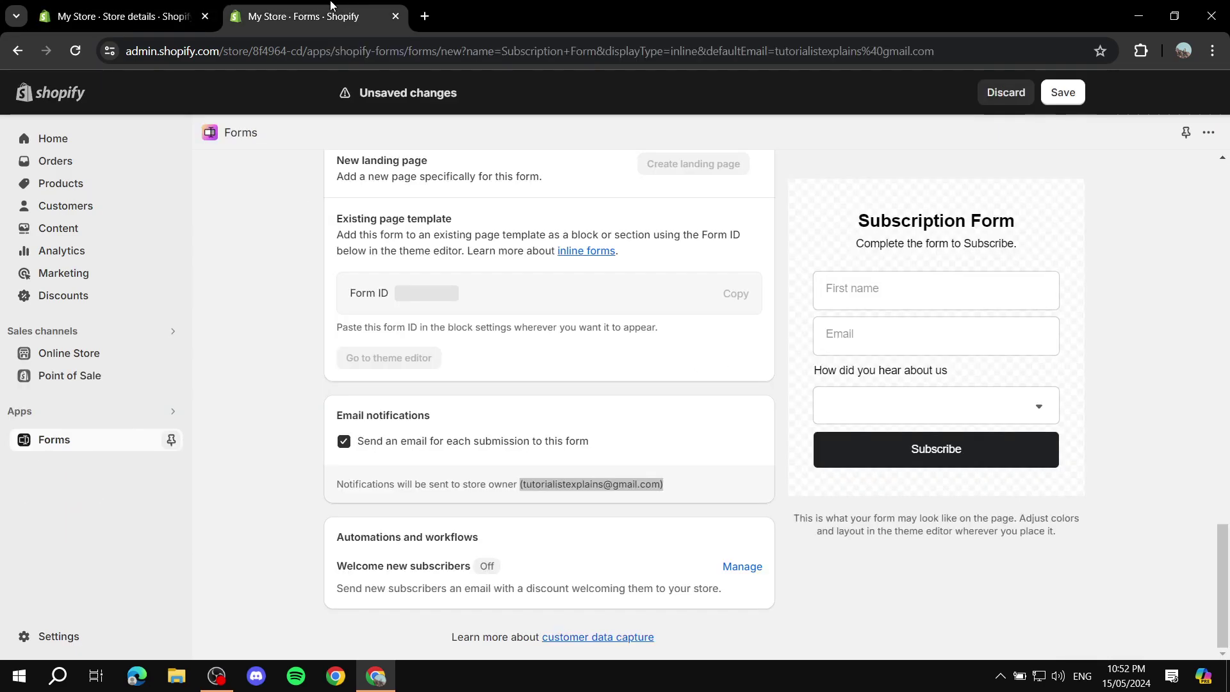
Save the new subscription form.
click(1063, 92)
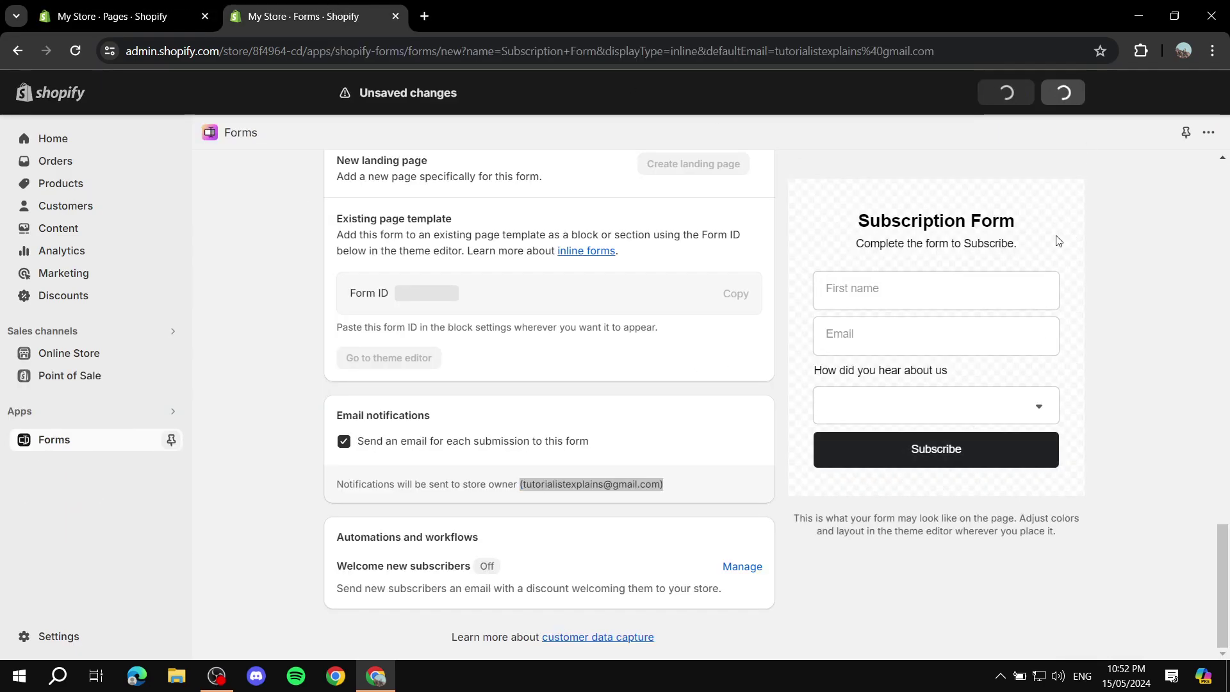
click(1191, 524)
scroll(1191, 525, down, 18)
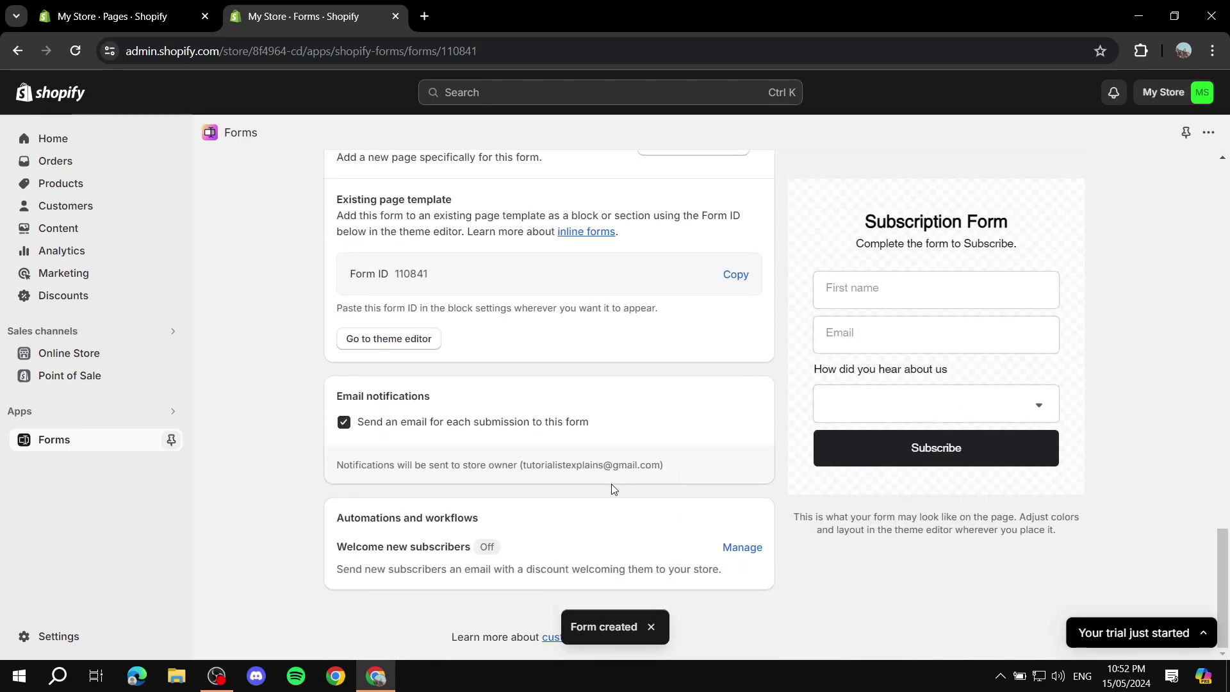
Review the saved form's settings down to the Placement options for a new landing page or an existing page template.
scroll(593, 503, up, 15)
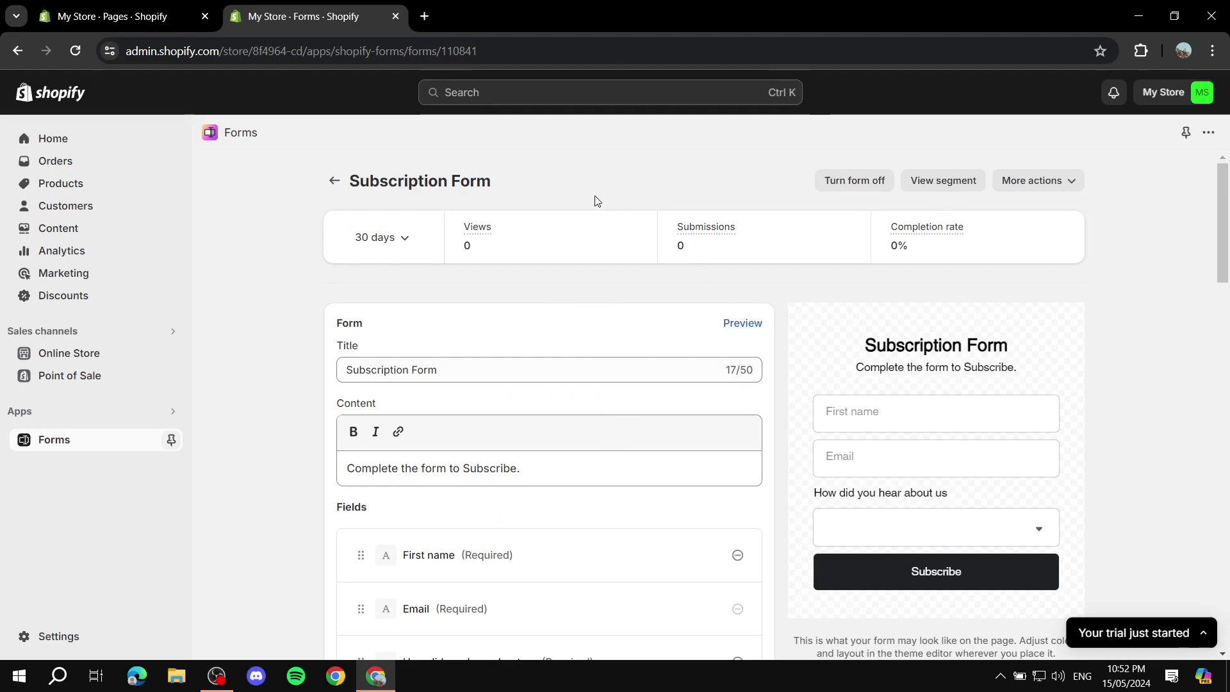
scroll(641, 217, down, 3)
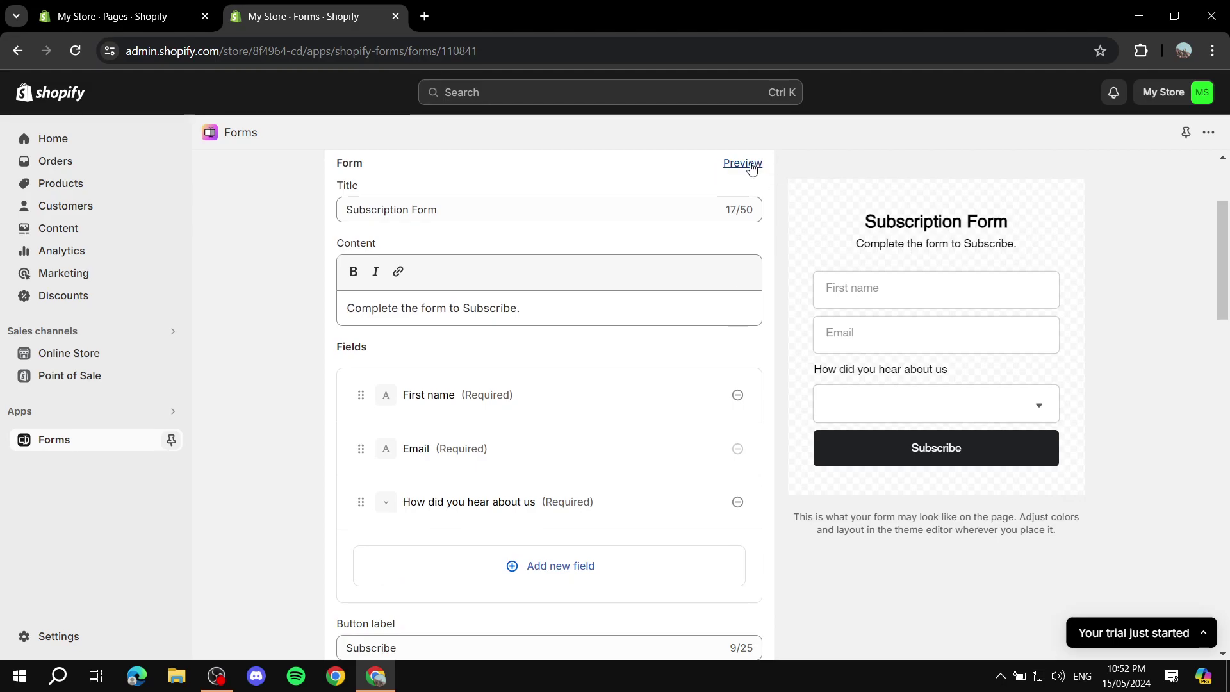
scroll(653, 256, down, 10)
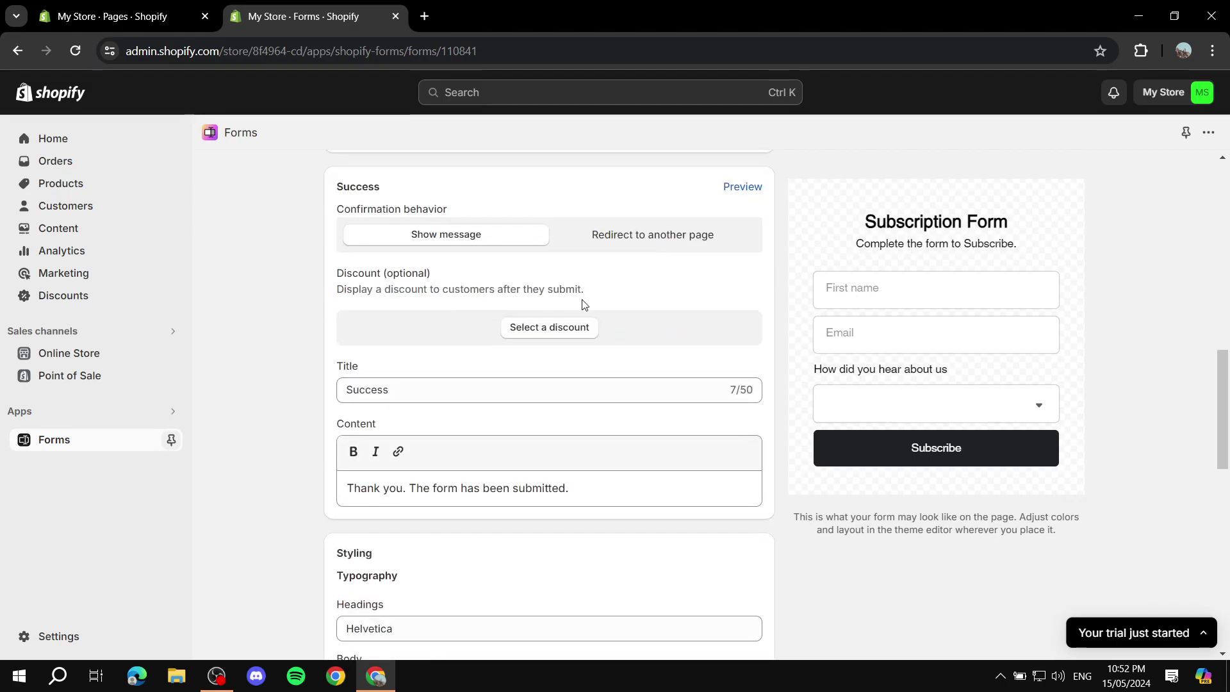
scroll(689, 340, down, 10)
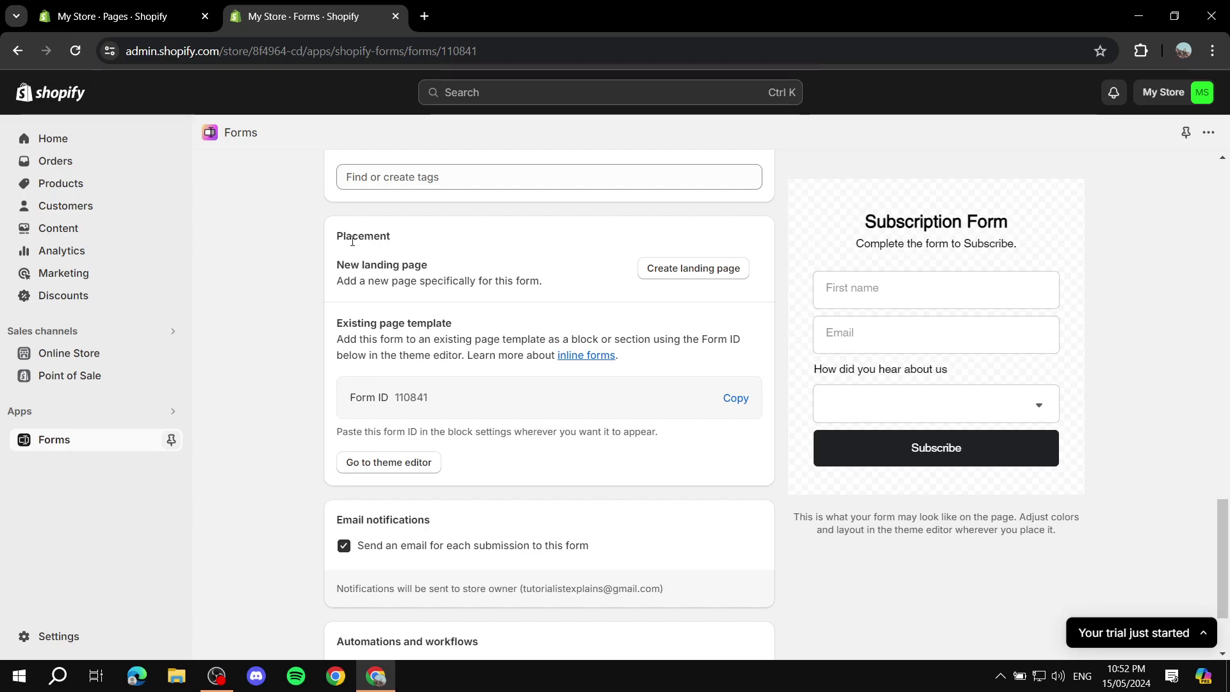
drag(337, 237, 401, 242)
scroll(451, 277, up, 1)
scroll(451, 277, up, 7)
scroll(489, 322, down, 5)
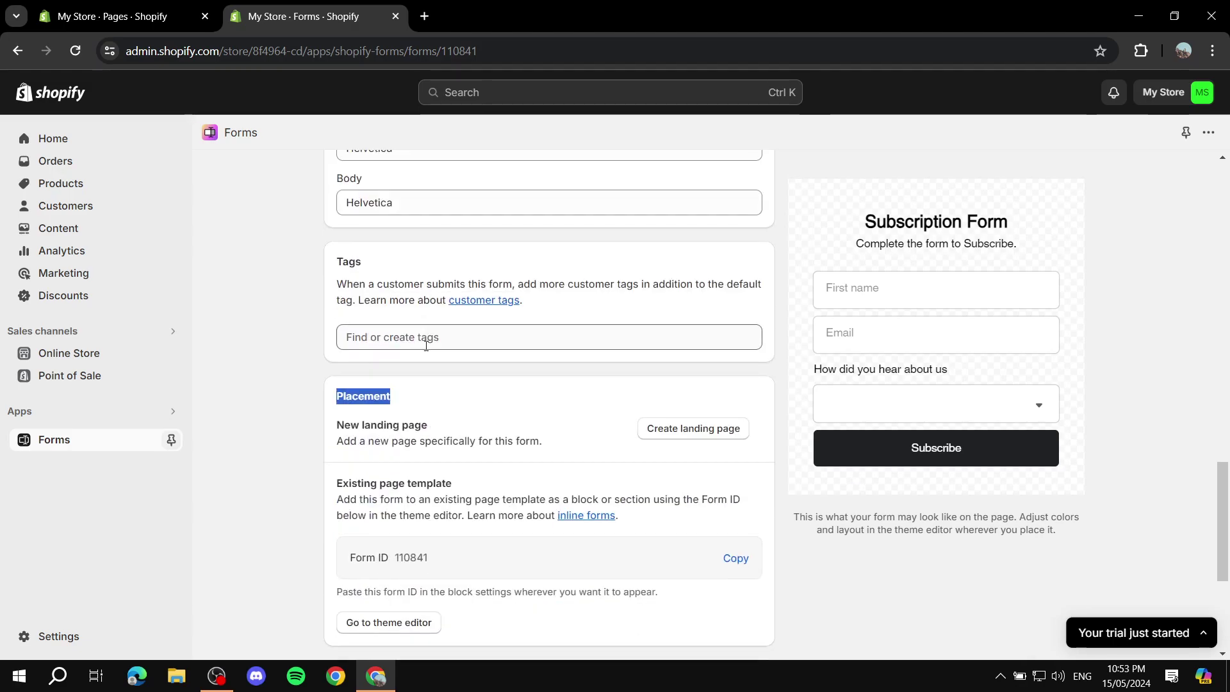
click(329, 402)
scroll(515, 436, down, 1)
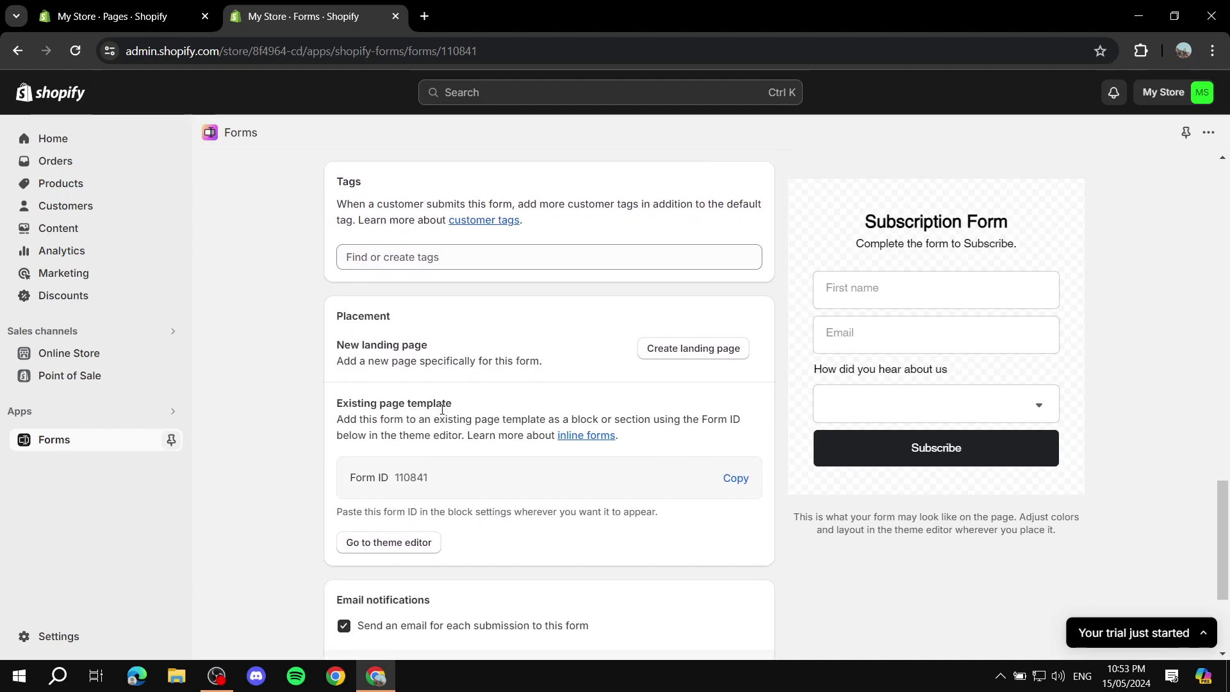
drag(334, 409, 484, 410)
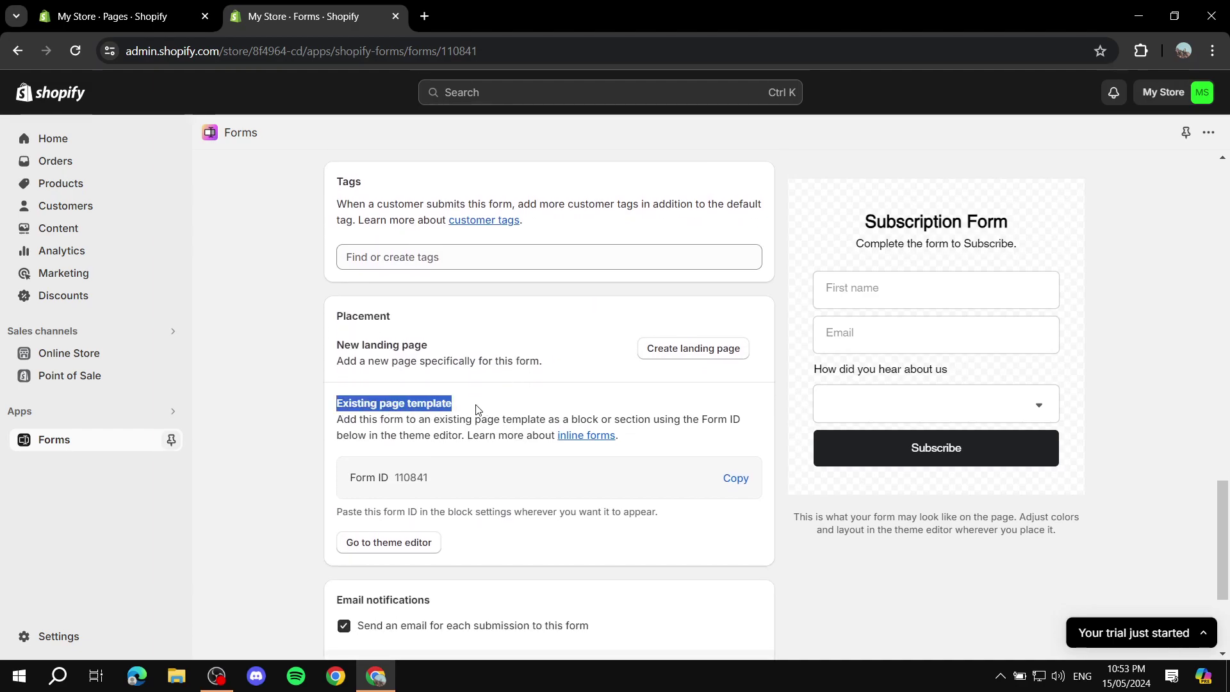
Create a landing page for the form with the title "Subscription Form" and the URL handle subscription-form.
click(674, 351)
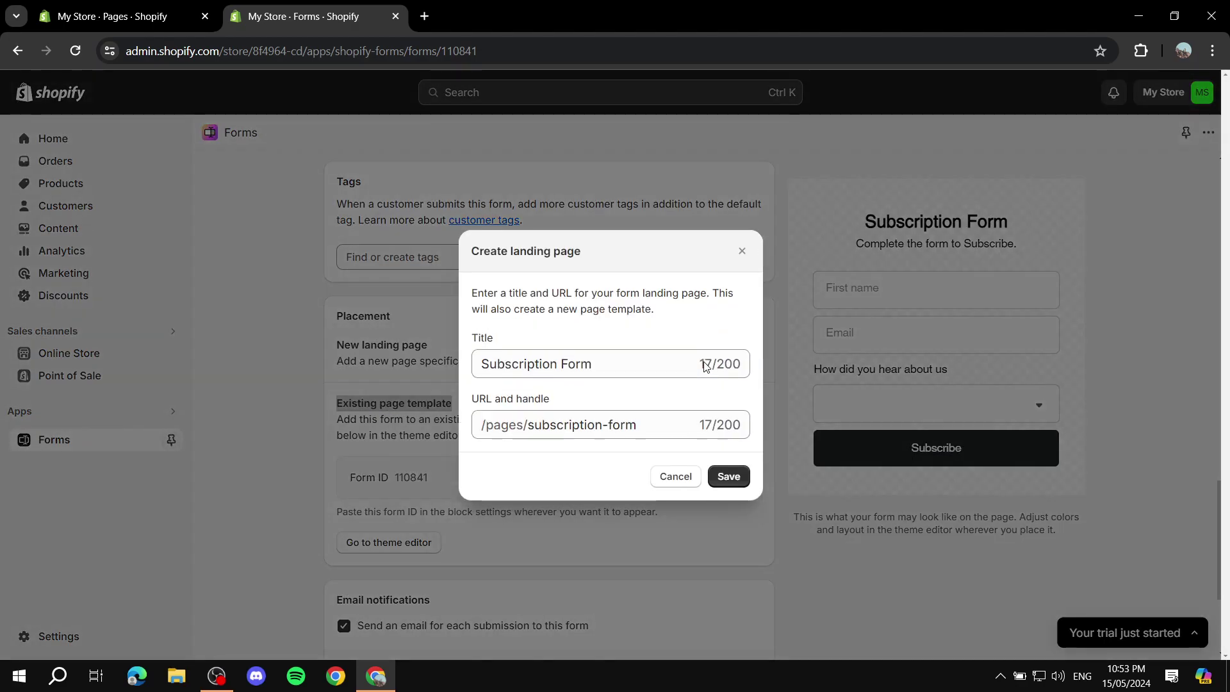
drag(502, 340, 470, 340)
triple_click(566, 400)
click(731, 478)
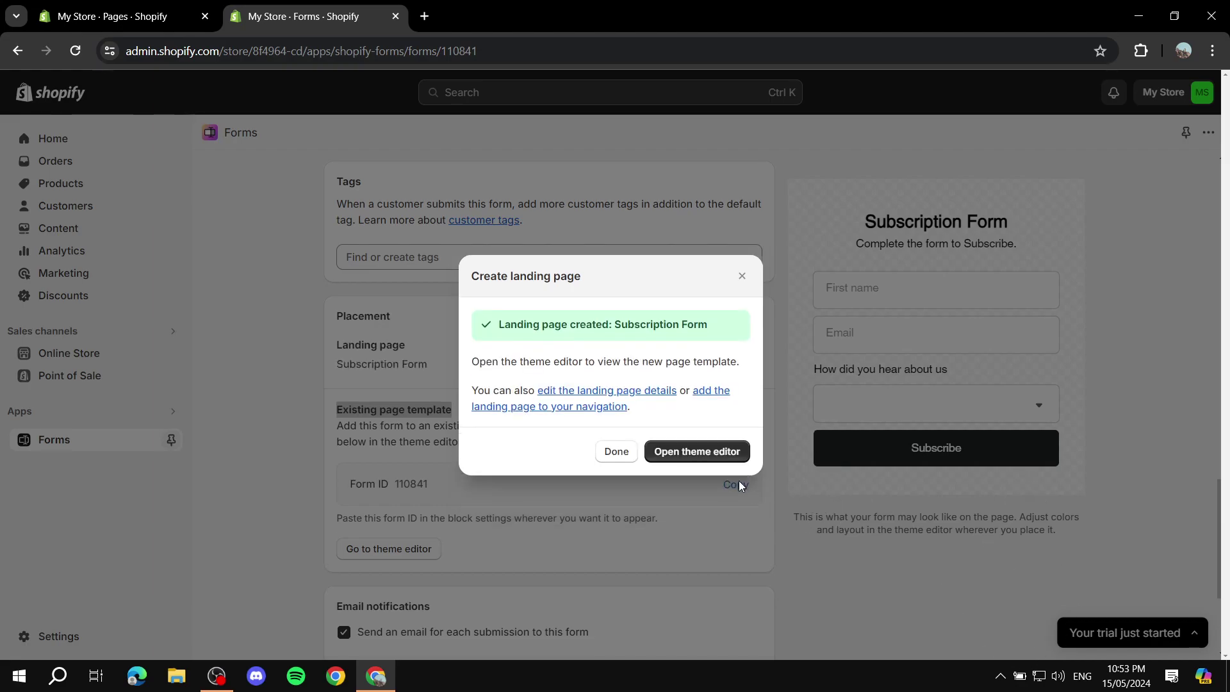
Open the new landing page's template in the theme editor and reload the editor.
click(699, 452)
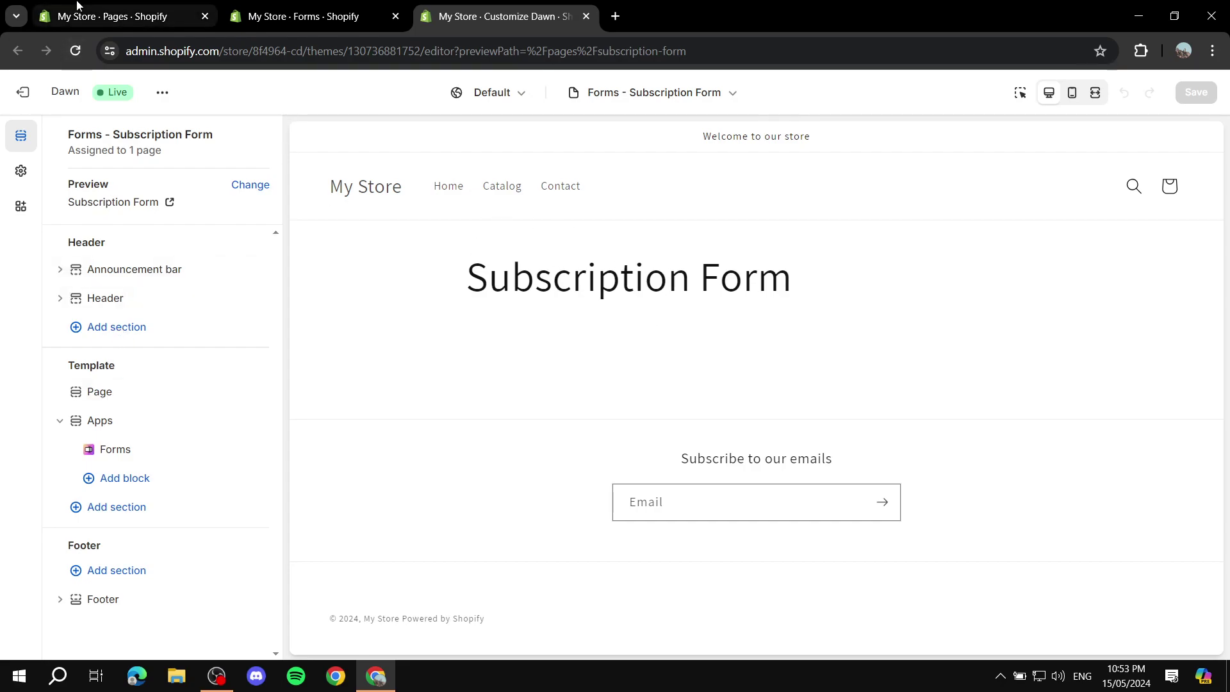
click(75, 55)
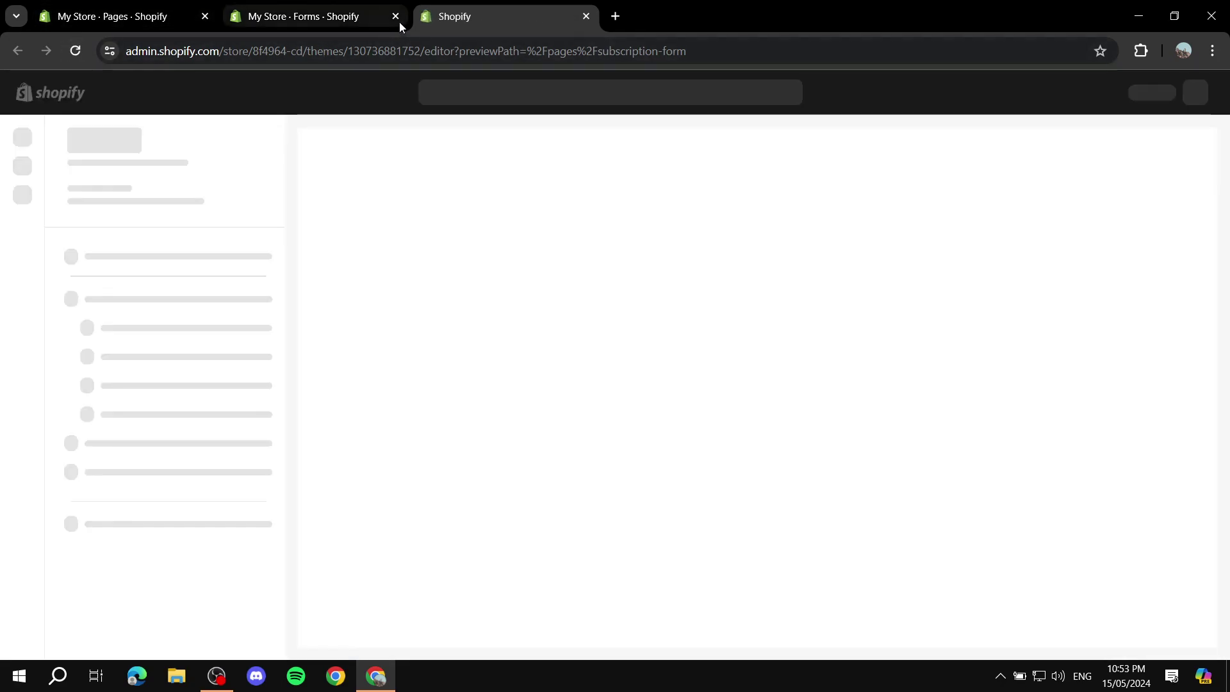